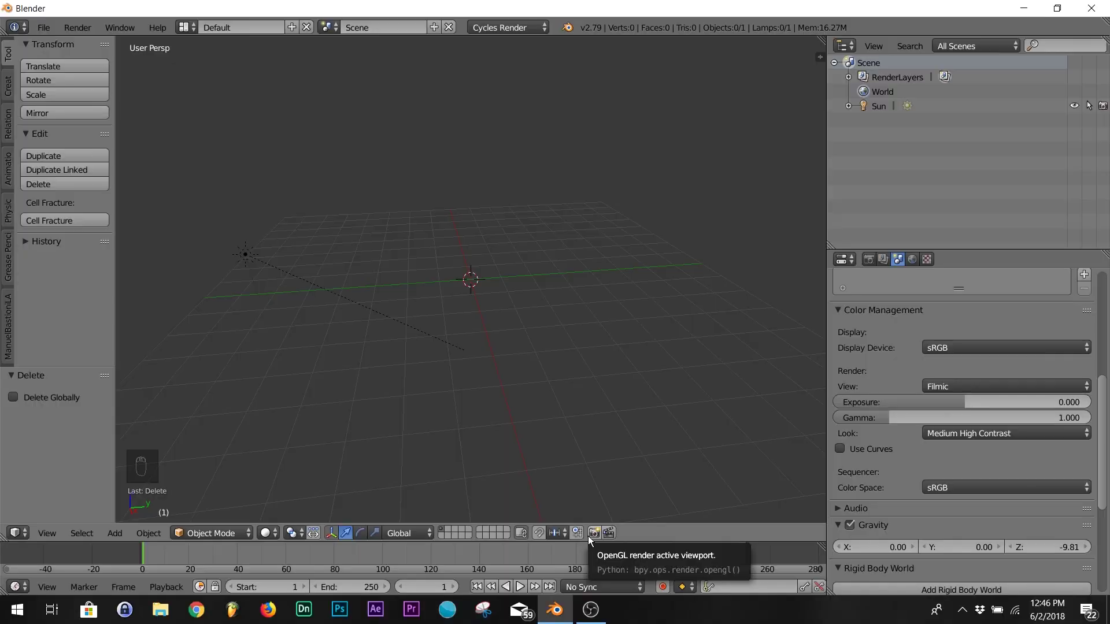
Add a new cube to the scene and scale it.
key("shift+a")
key("shift+a")
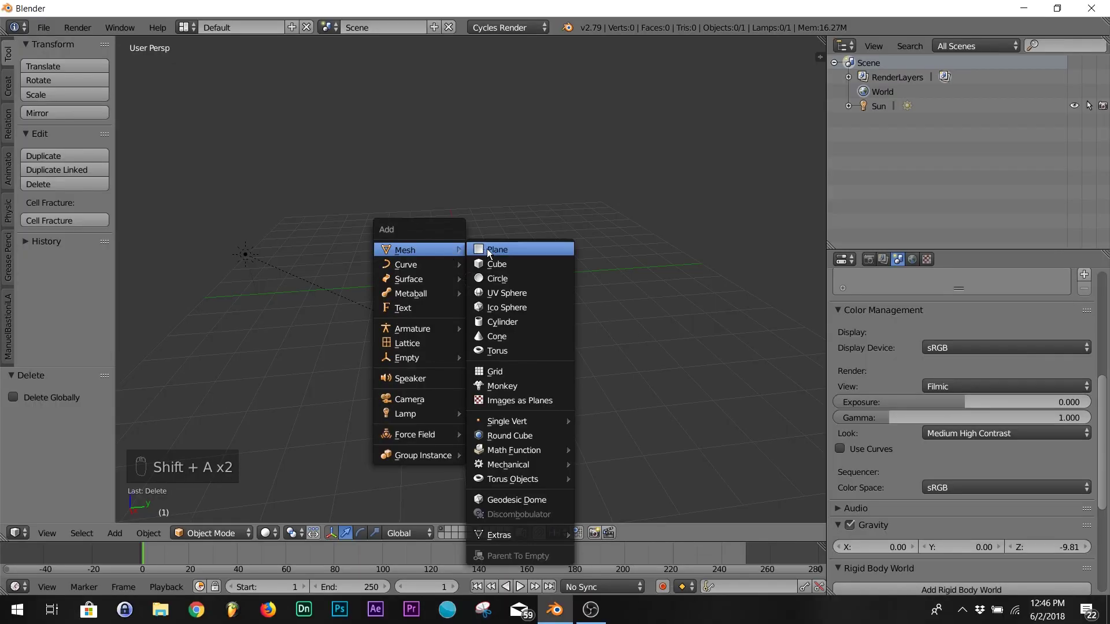
left_click(494, 264)
key("s")
left_click(565, 309)
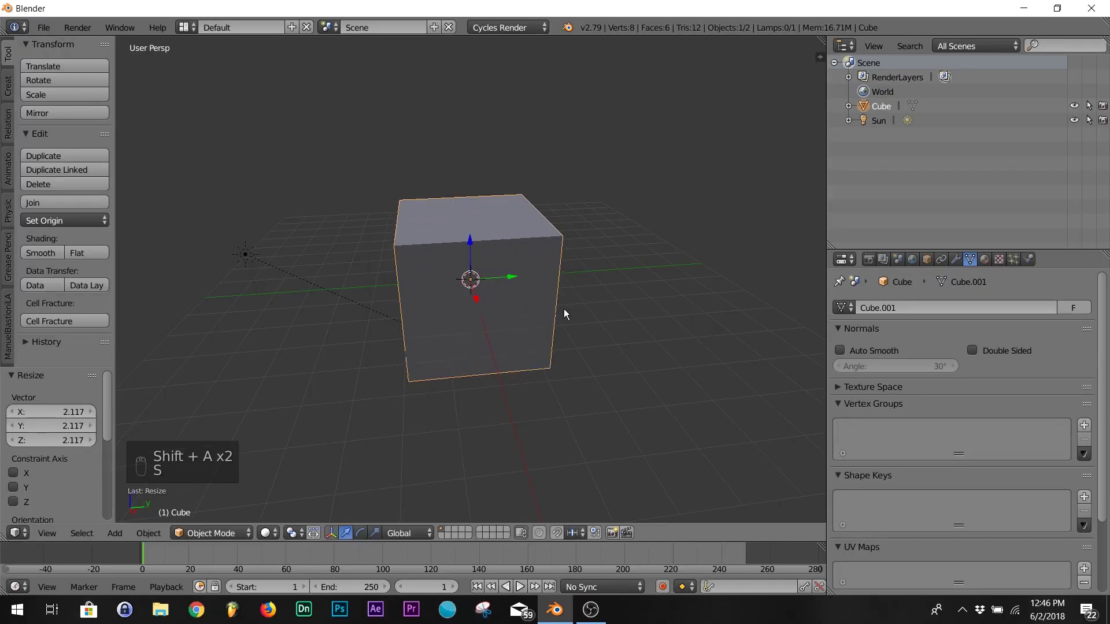
Subdivide the cube's mesh with 50 cuts and return to Object Mode.
key("Tab")
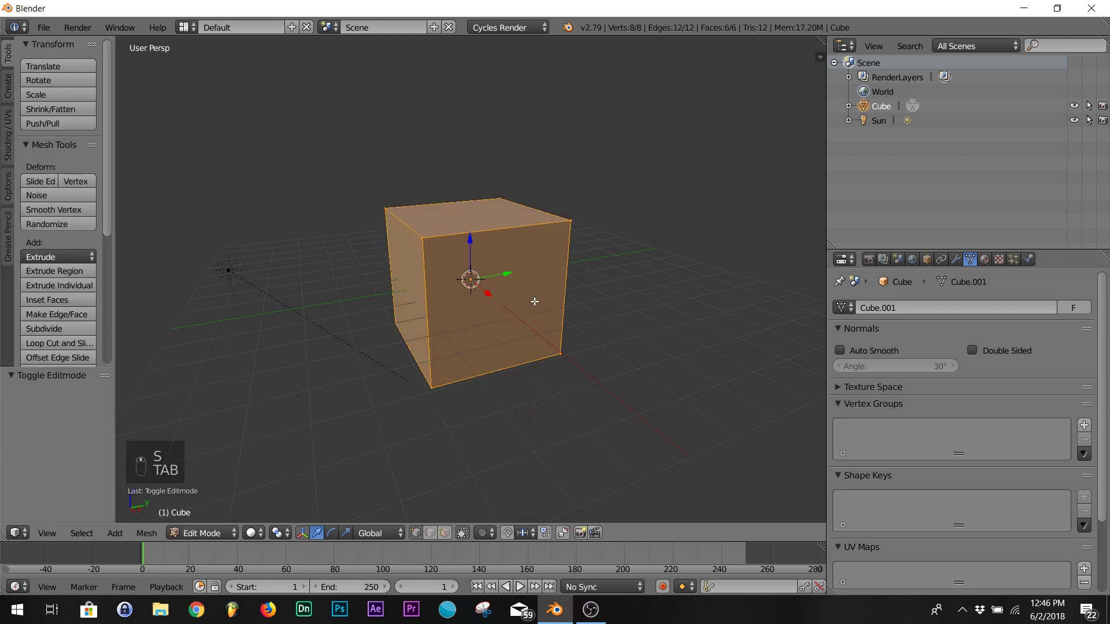
key("w")
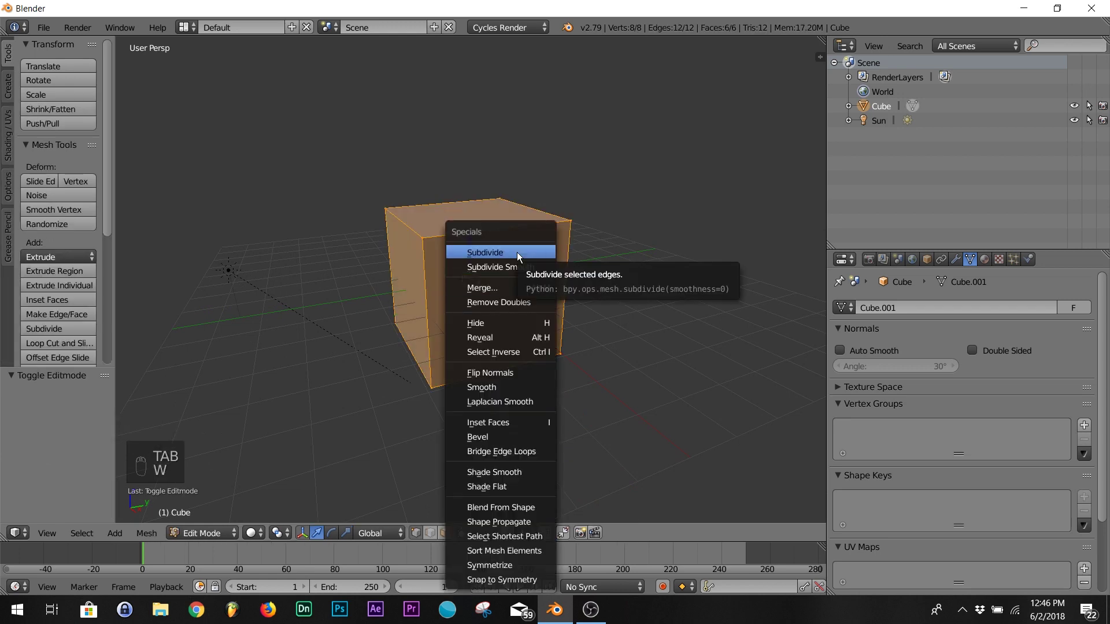
left_click(515, 253)
left_click(57, 412)
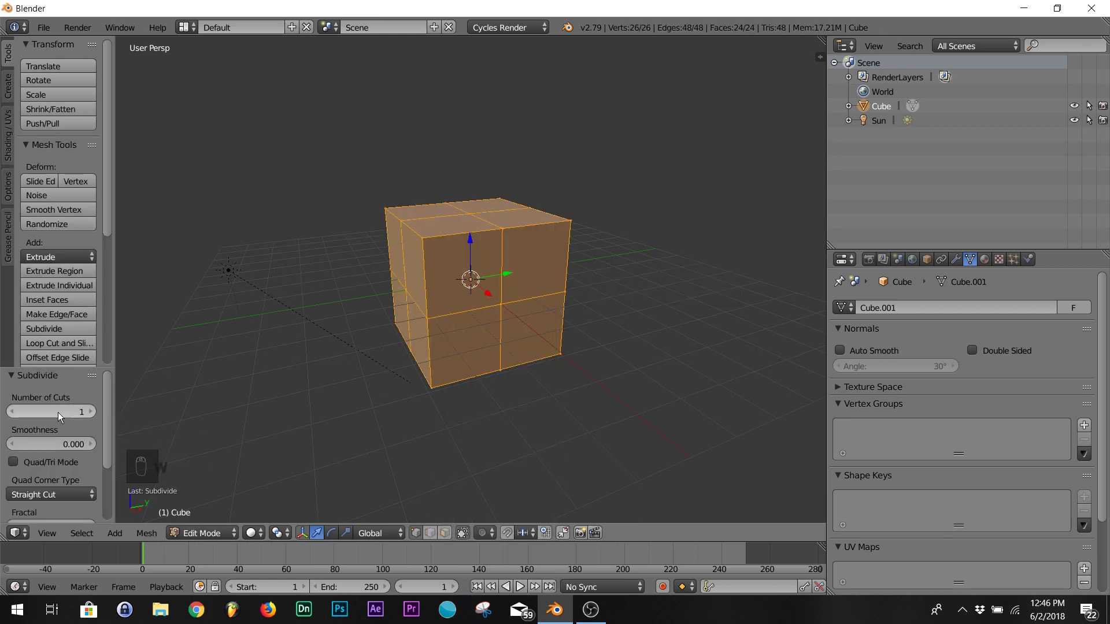
type("0")
key("Return")
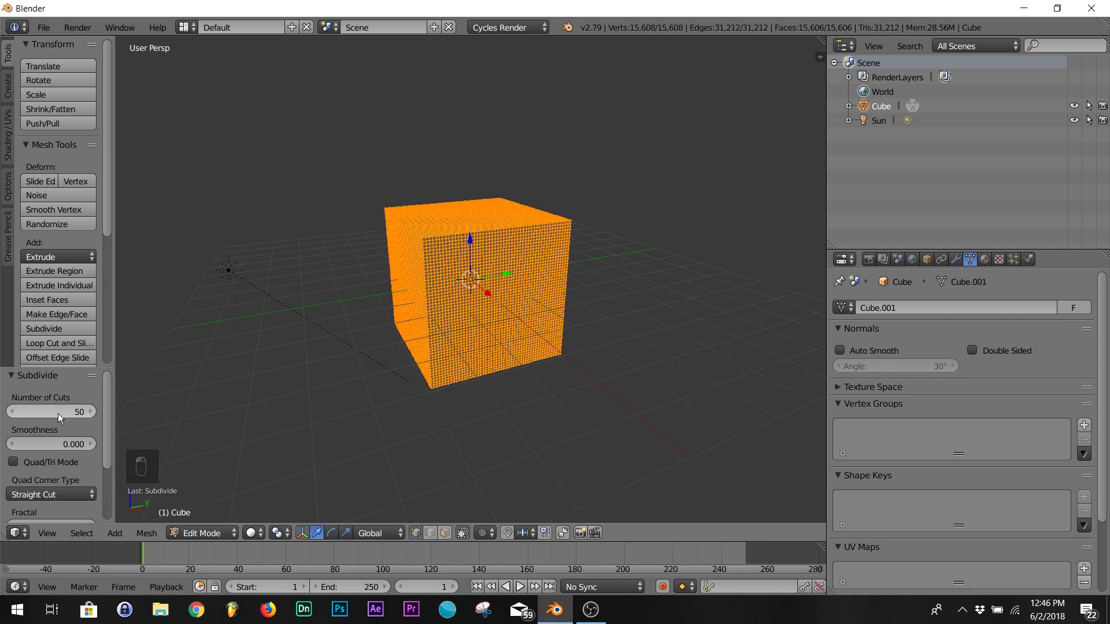
key("Tab")
key("Tab")
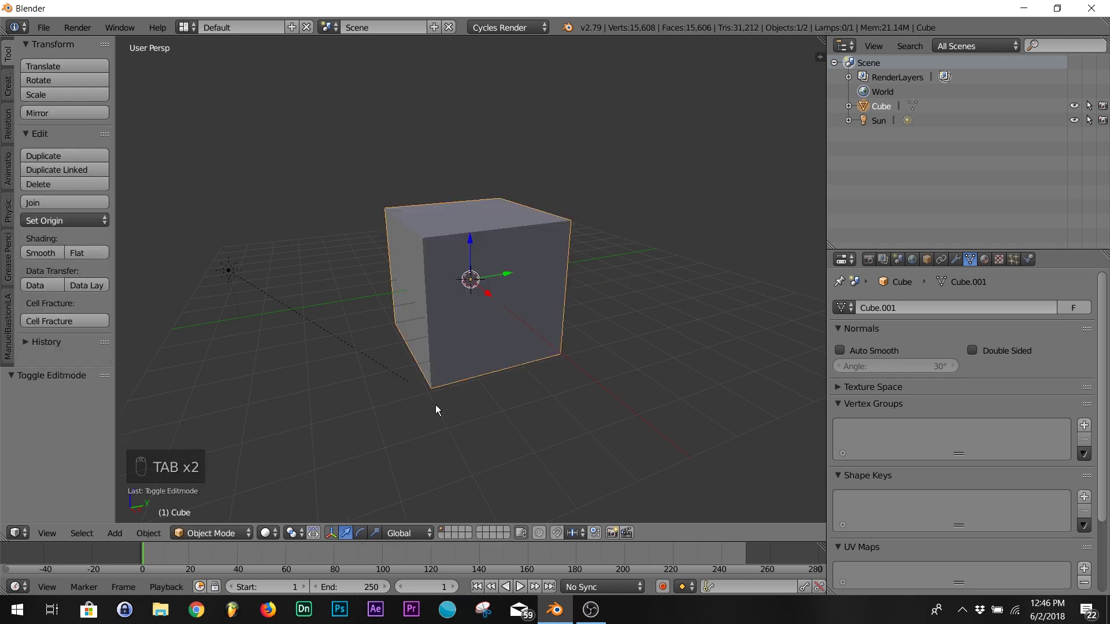
mouse_move(530, 353)
middle_mouse_down()
mouse_move(495, 371)
mouse_move(515, 353)
middle_mouse_up()
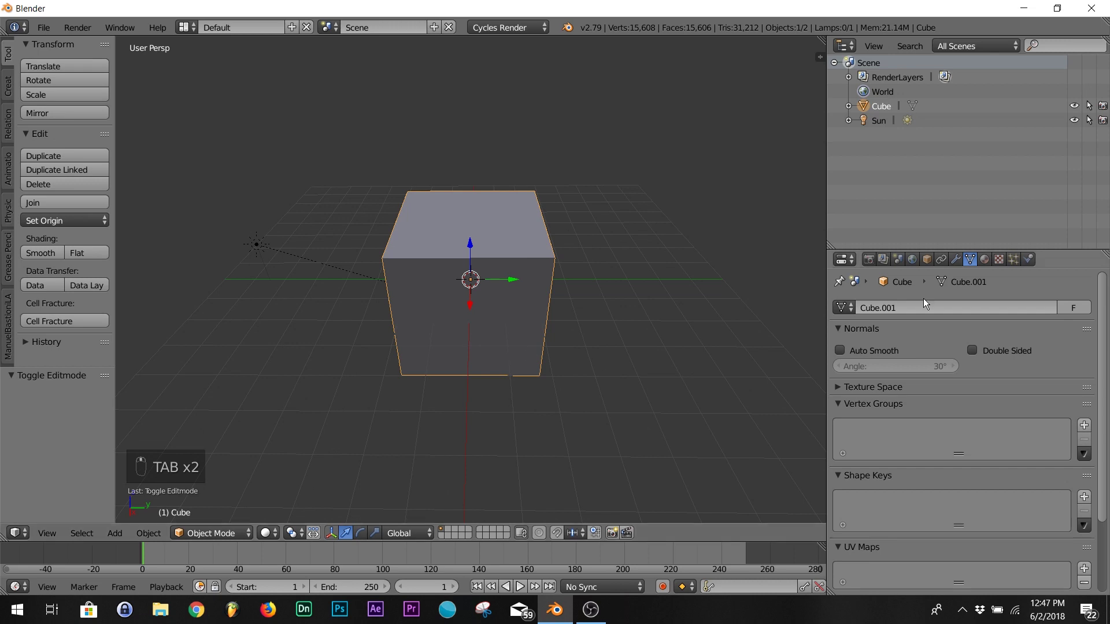
Add a Vertex Weight Edit modifier to the cube.
left_click(950, 260)
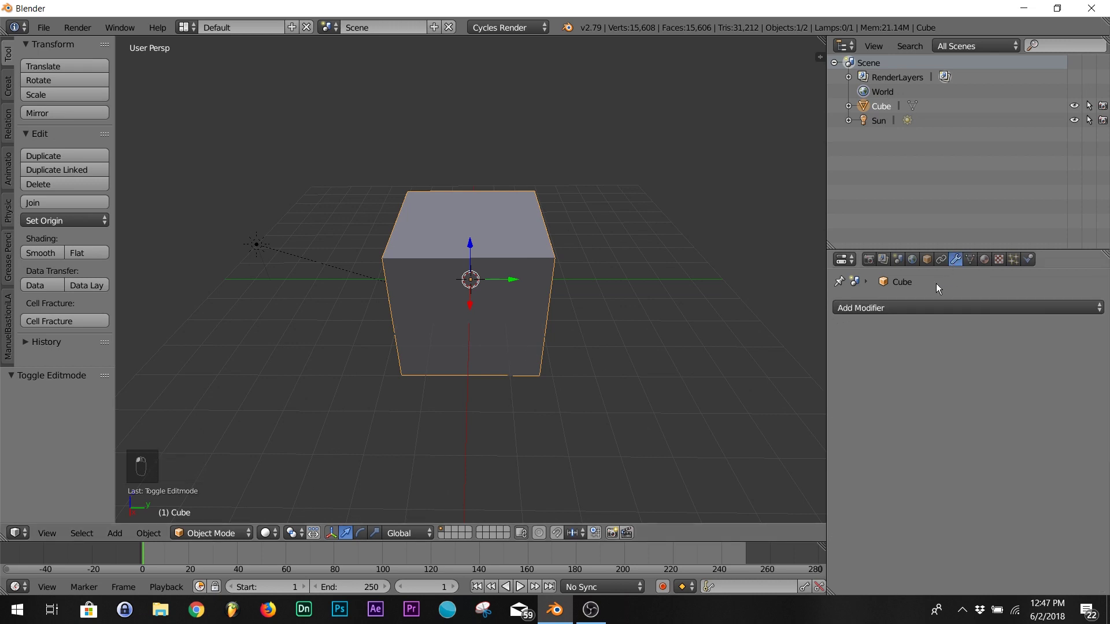
left_click(914, 304)
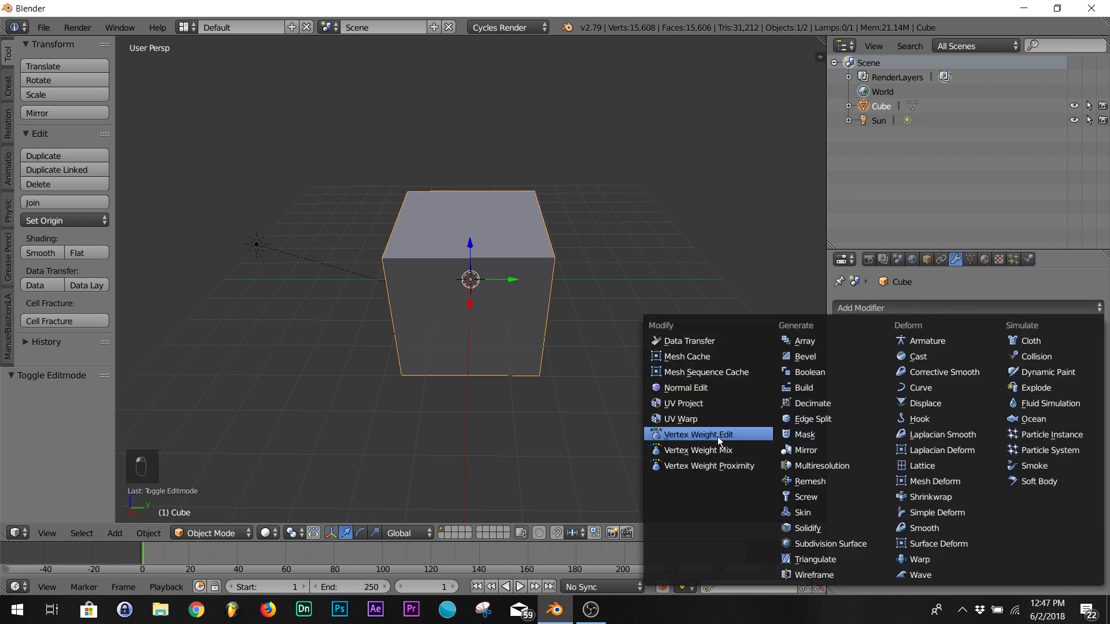
left_click(718, 436)
left_click(918, 309)
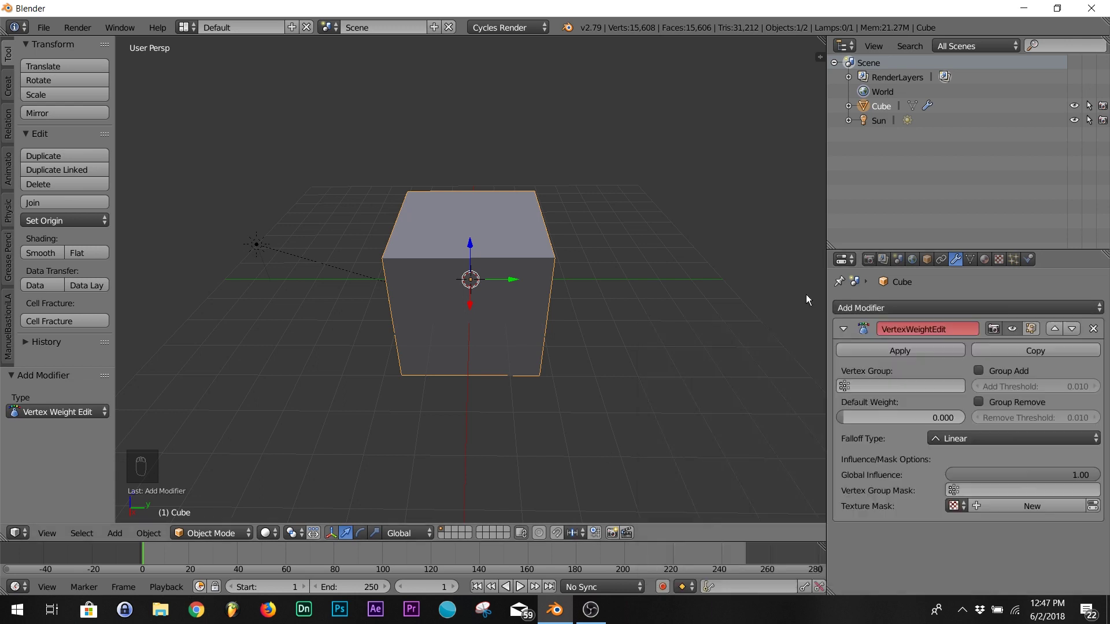
Create a new vertex group named 'vert' on the cube.
left_click(971, 259)
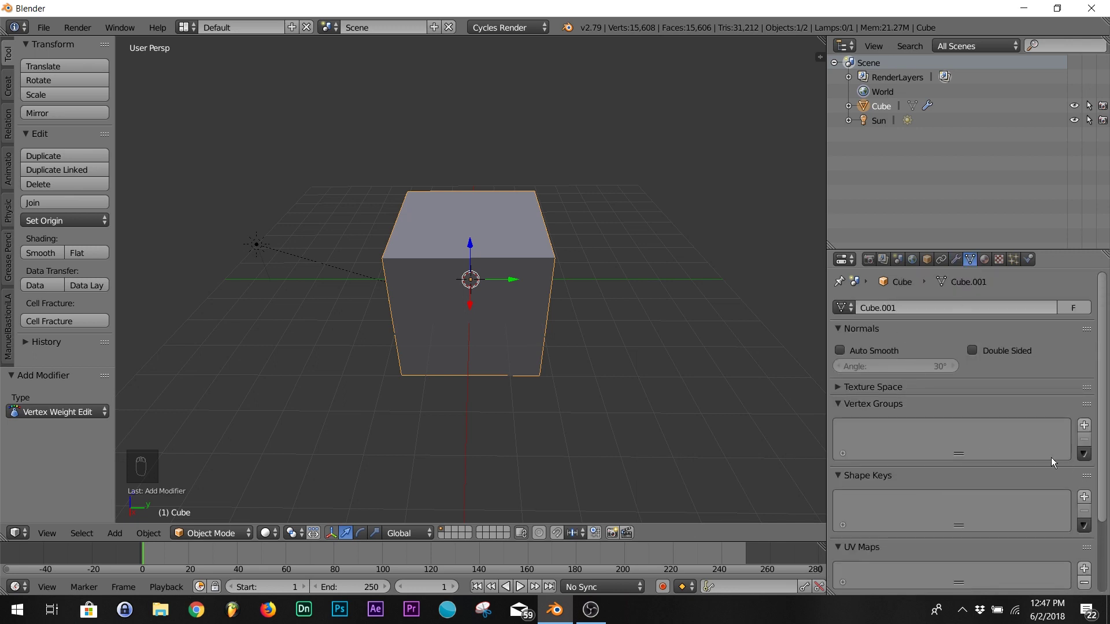
left_click(1084, 426)
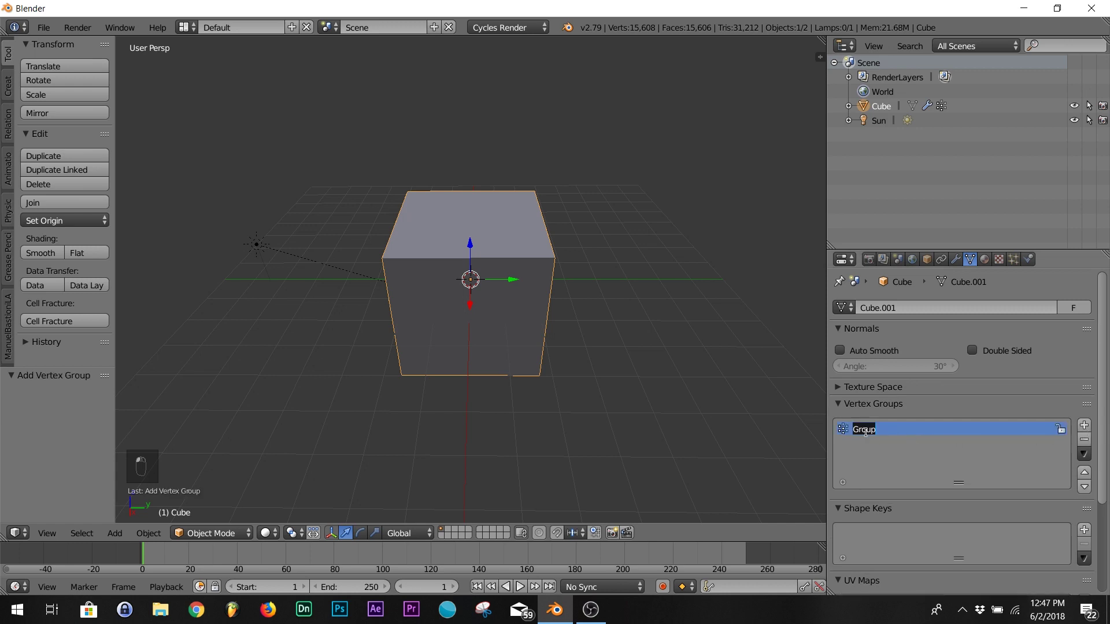
type("vert")
left_click(955, 259)
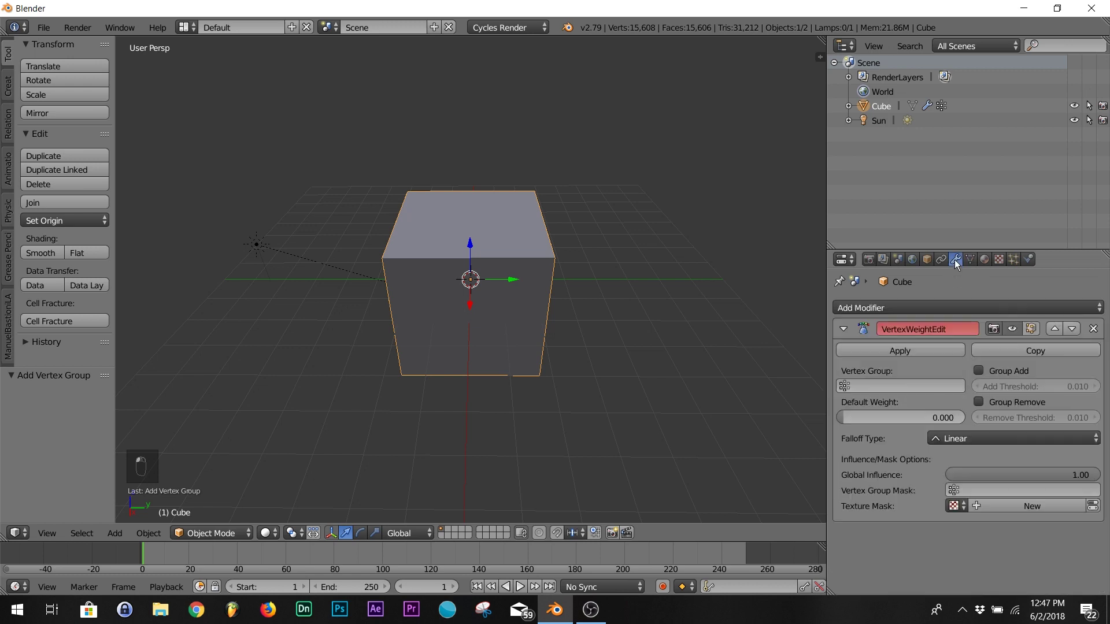
Assign the vert vertex group to the modifier and enable Group Add.
left_click(859, 386)
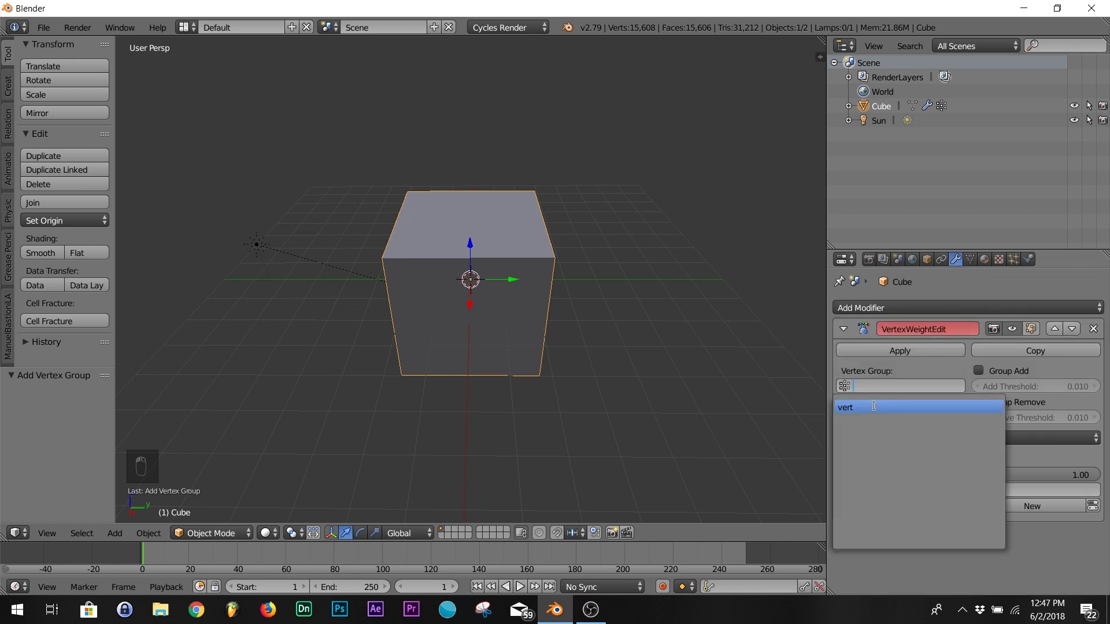
left_click(873, 406)
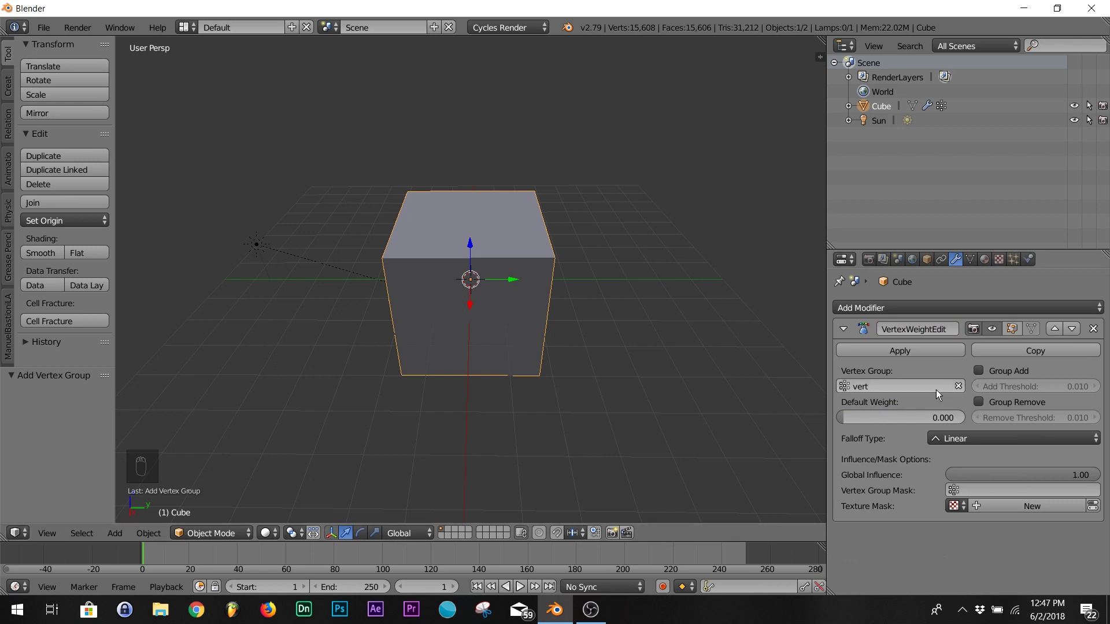
left_click(978, 371)
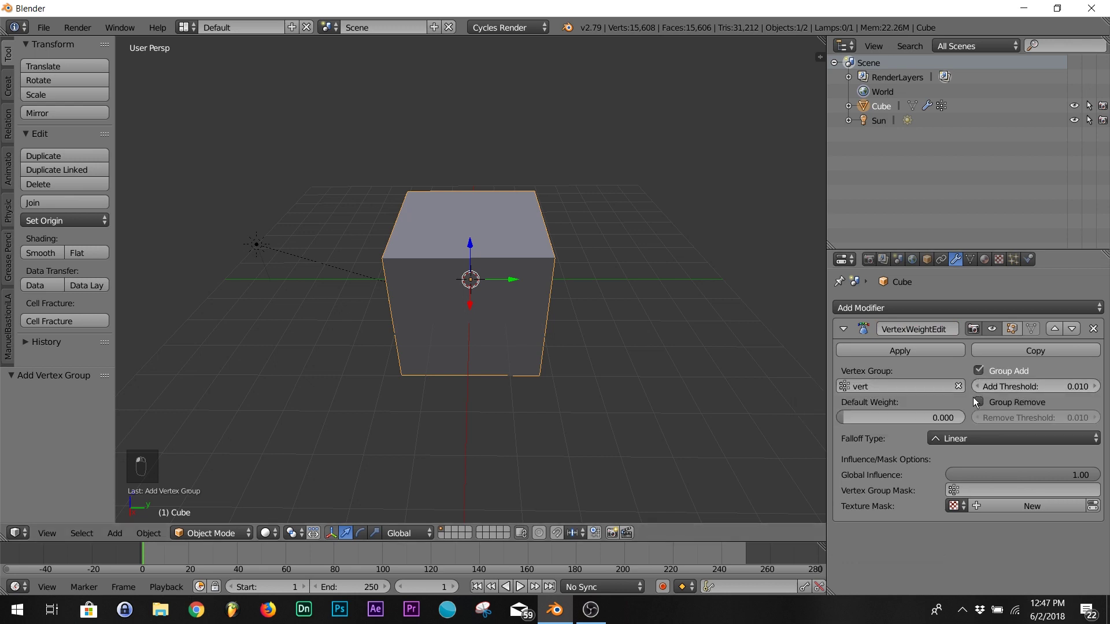
Set the falloff to Custom Curve and invert it by raising its left point.
left_click(982, 440)
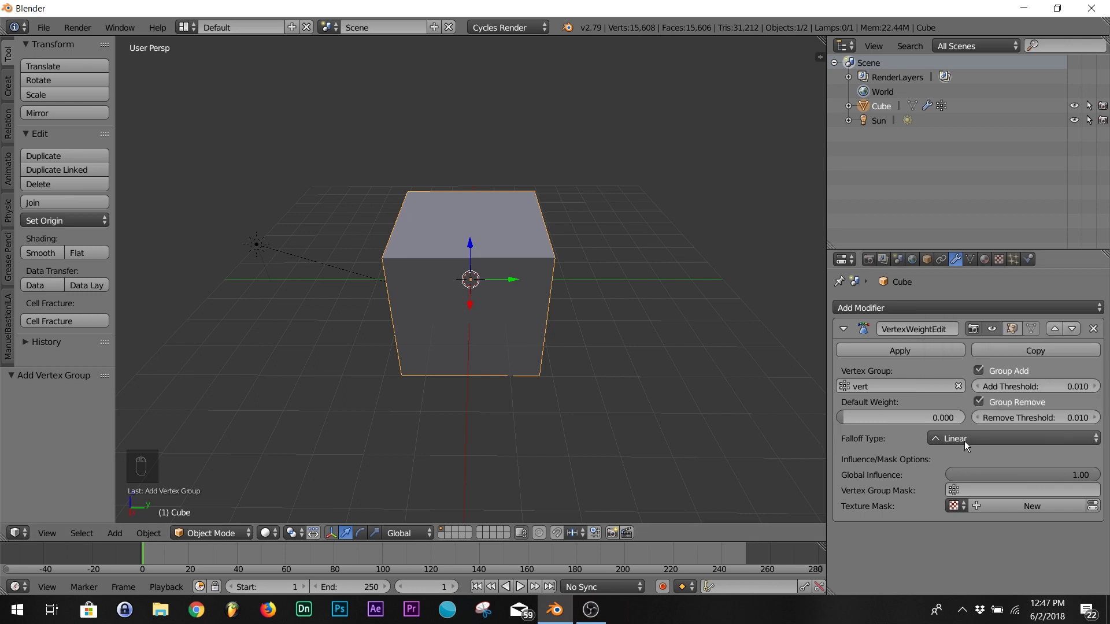
left_click(965, 440)
left_click(977, 406)
scroll(994, 444, "down", 3)
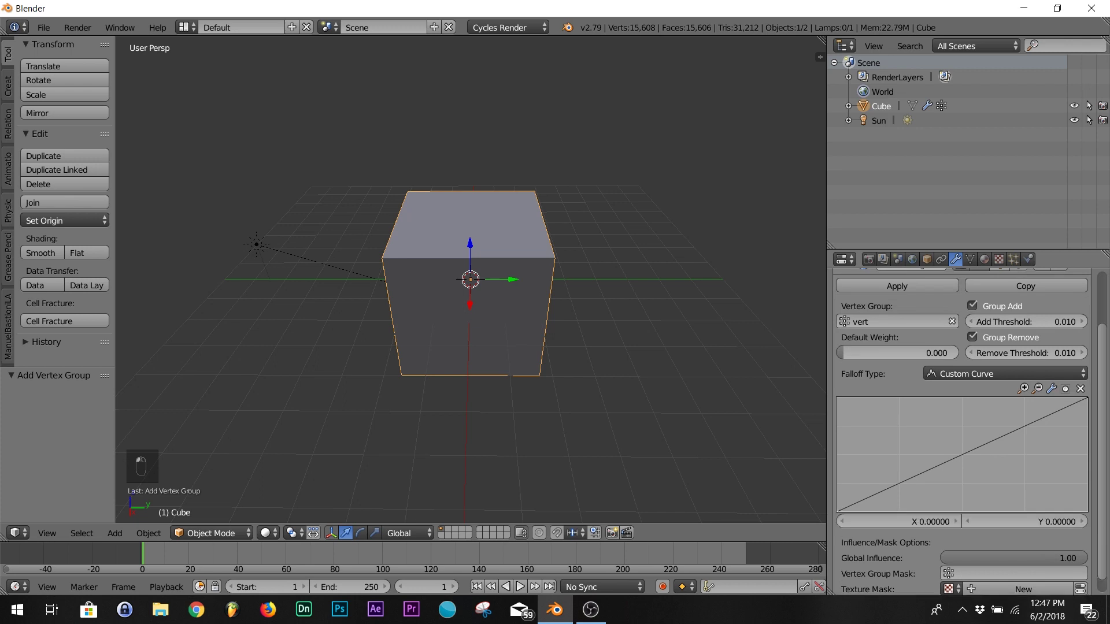
left_click_drag(837, 512, 838, 399)
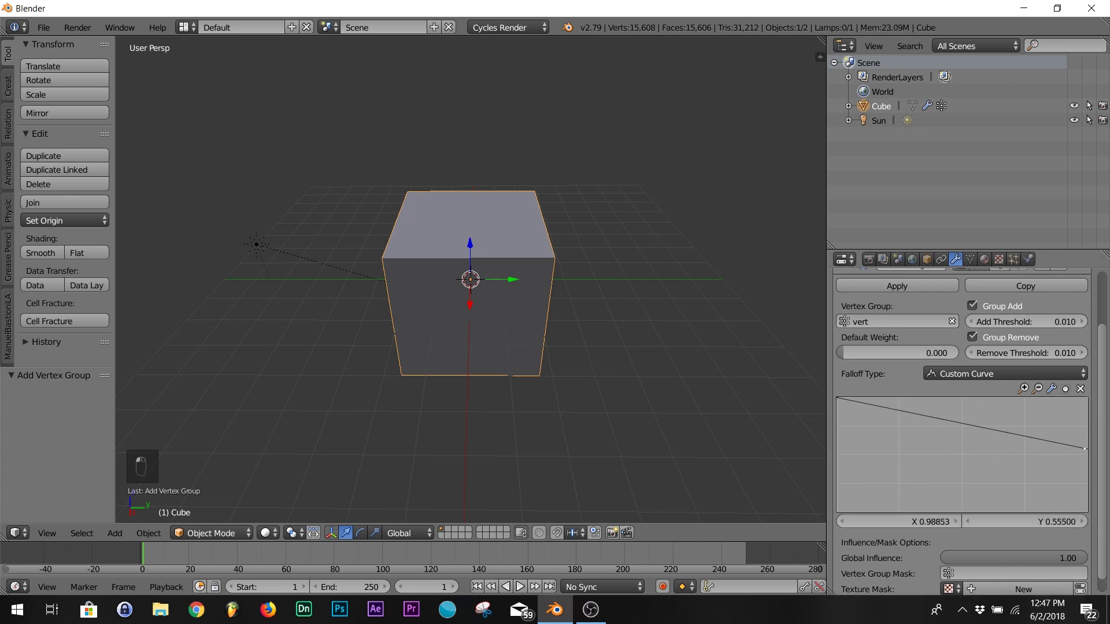
left_click_drag(1087, 402, 1087, 511)
scroll(1000, 477, "down", 1)
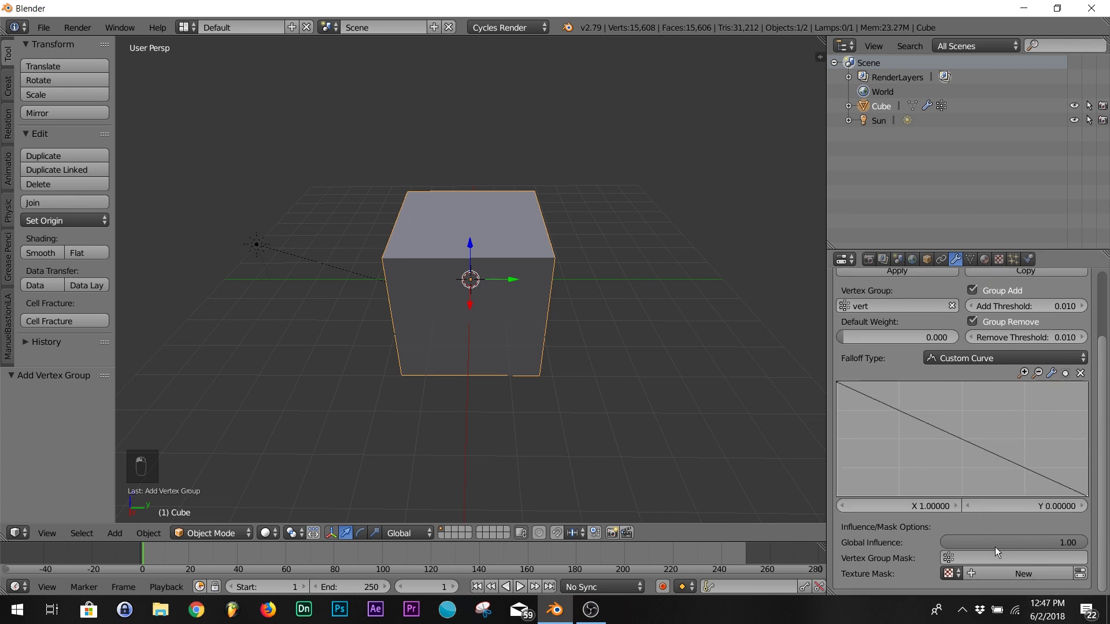
Create a new mask texture and set its type to Distorted Noise.
left_click(1014, 573)
scroll(1024, 572, "down", 1)
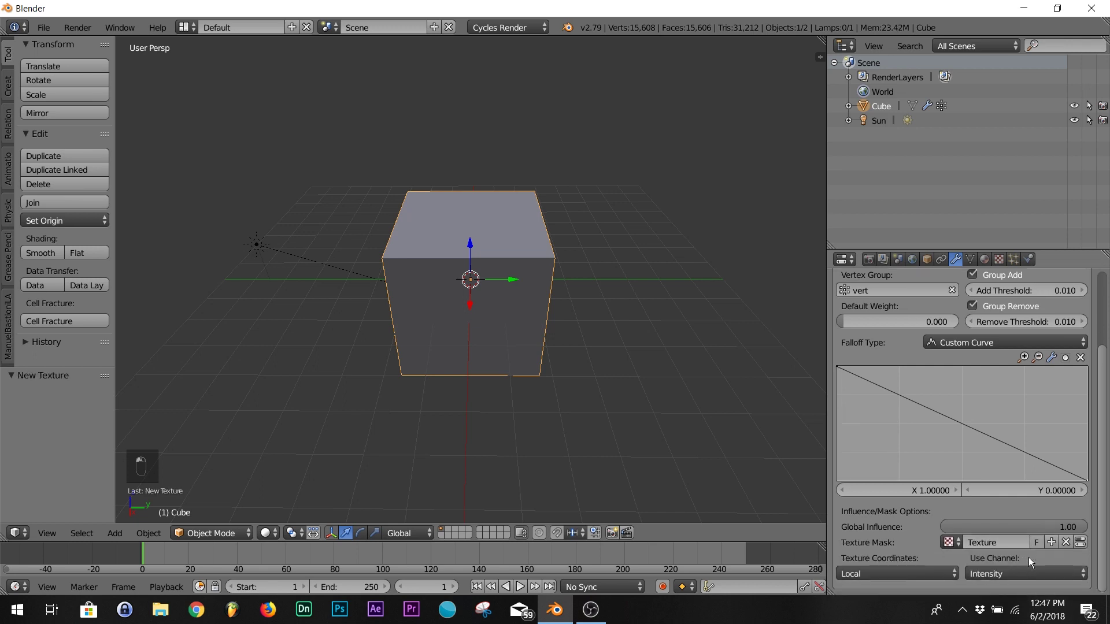
left_click(1079, 542)
left_click(971, 353)
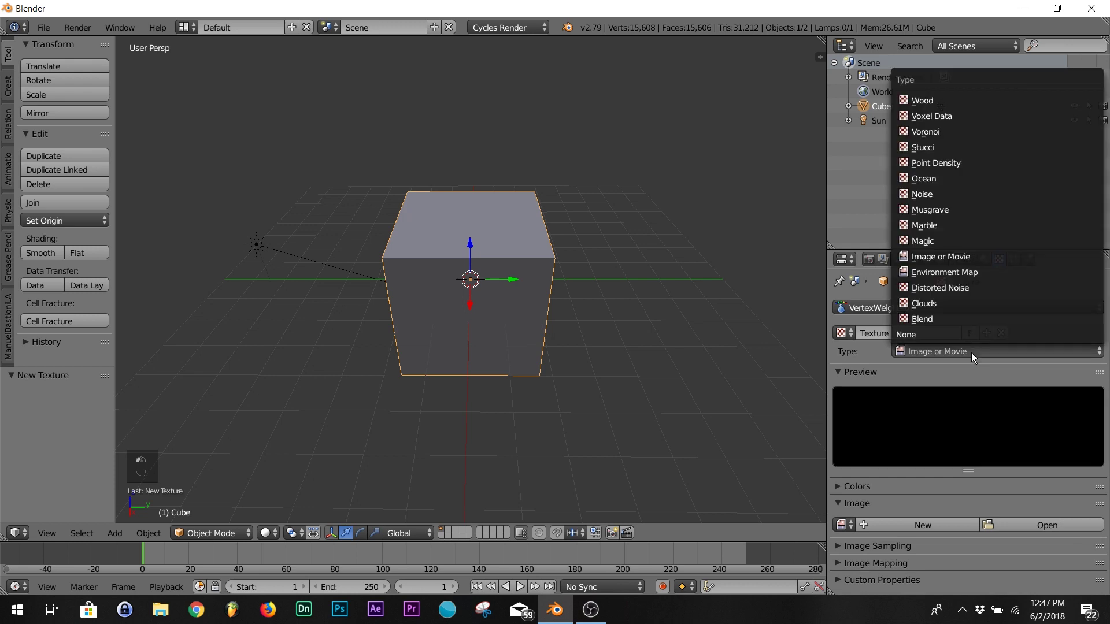
left_click(972, 347)
left_click(950, 287)
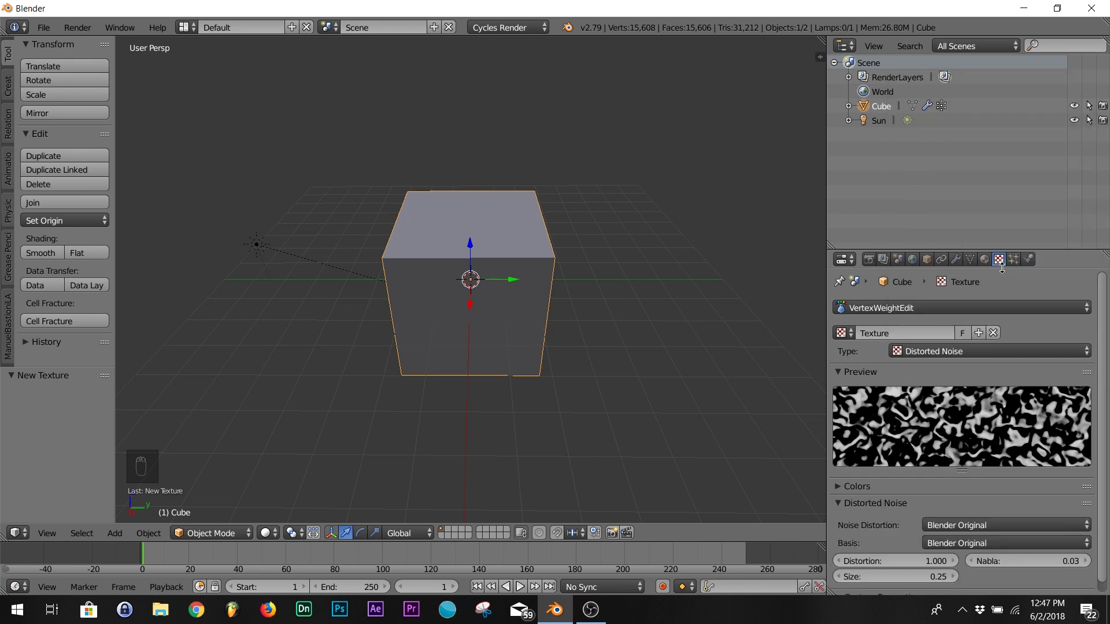
left_click(957, 259)
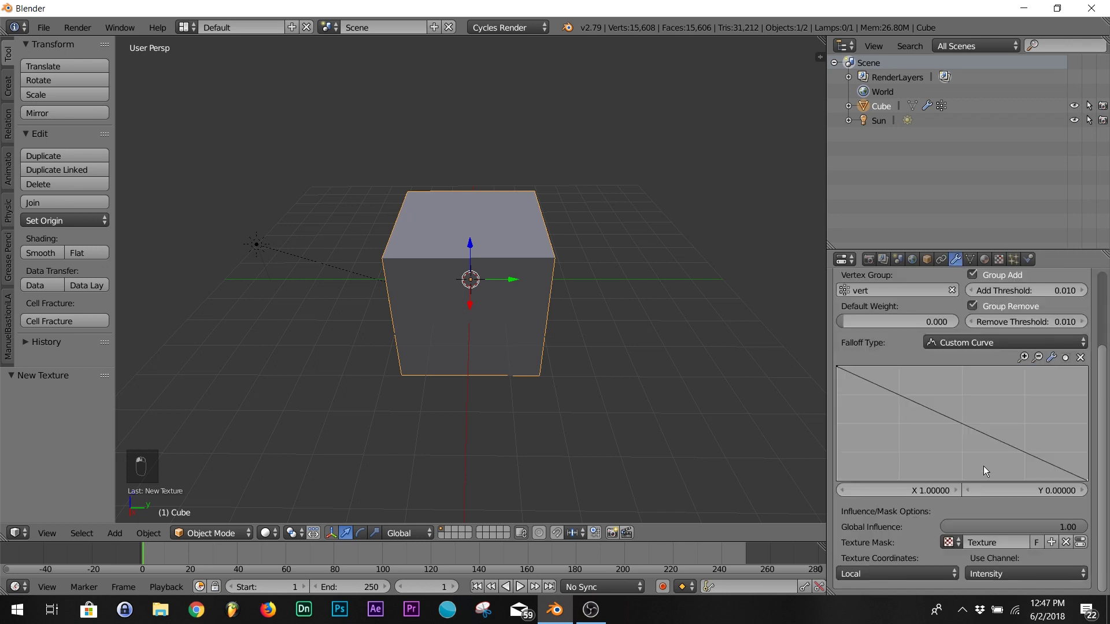
scroll(955, 416, "up", 4)
Add a Mask modifier and set its vertex group to vert.
left_click(901, 303)
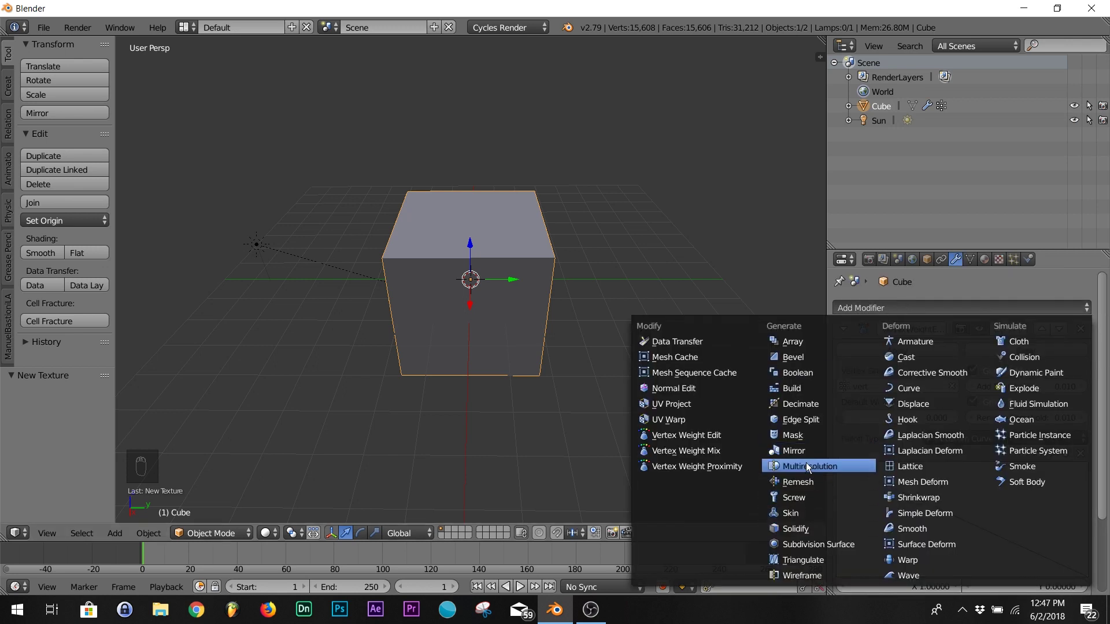
left_click(810, 436)
scroll(950, 445, "down", 5)
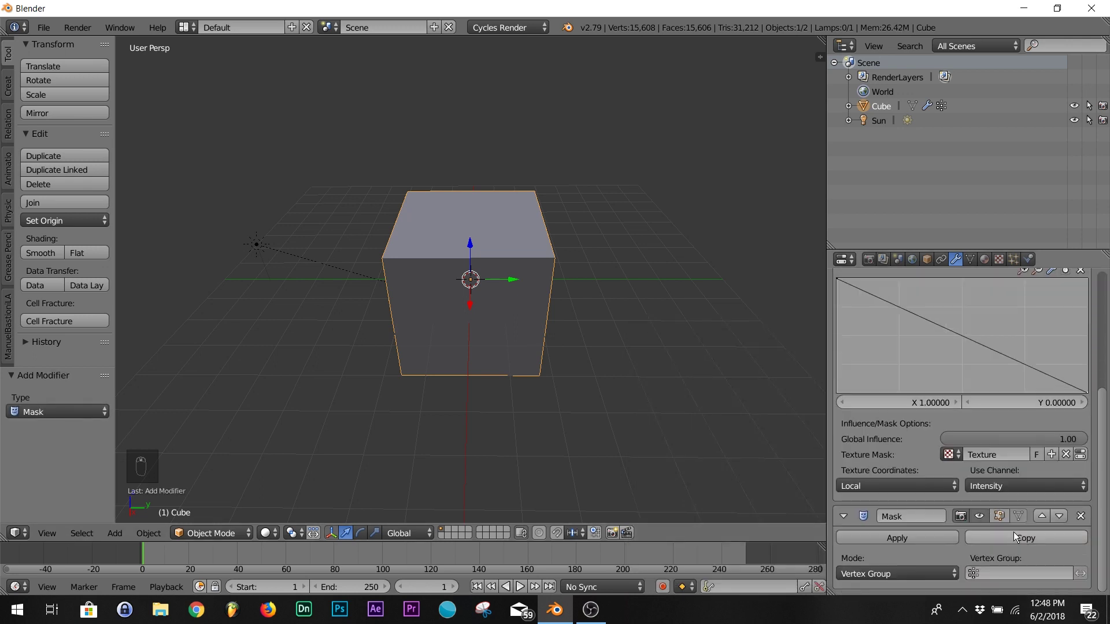
scroll(992, 520, "up", 5)
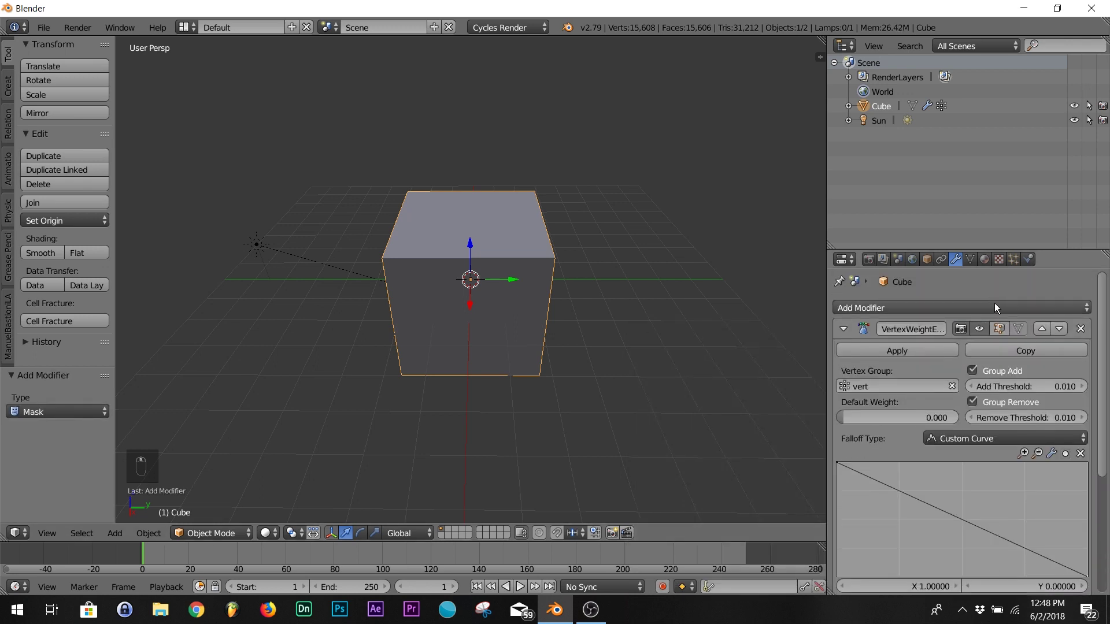
left_click(997, 260)
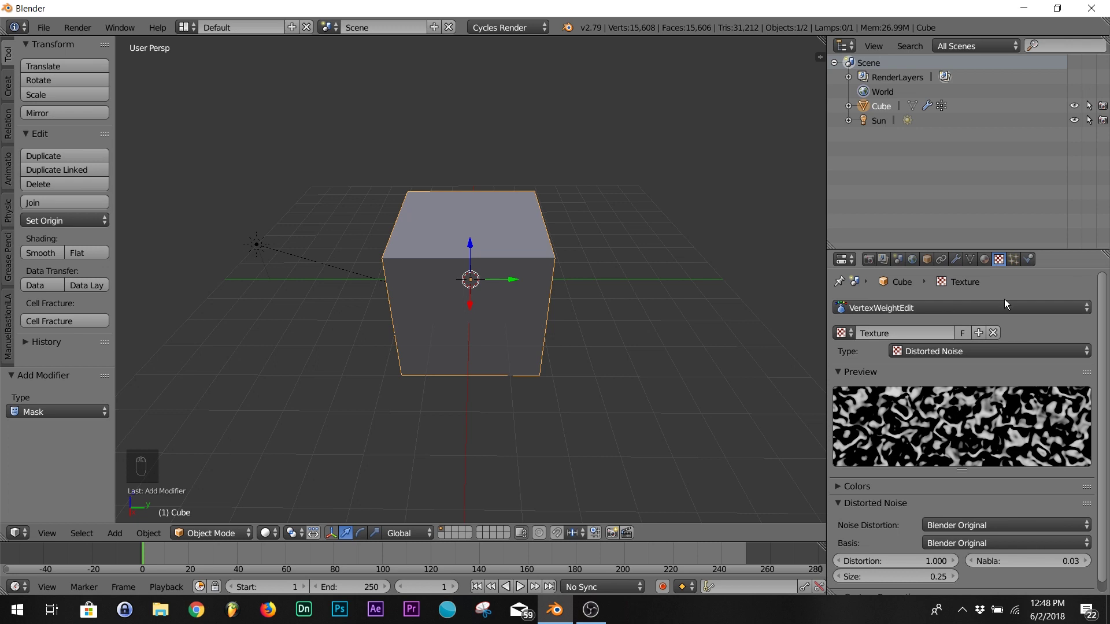
left_click(955, 260)
scroll(955, 403, "down", 5)
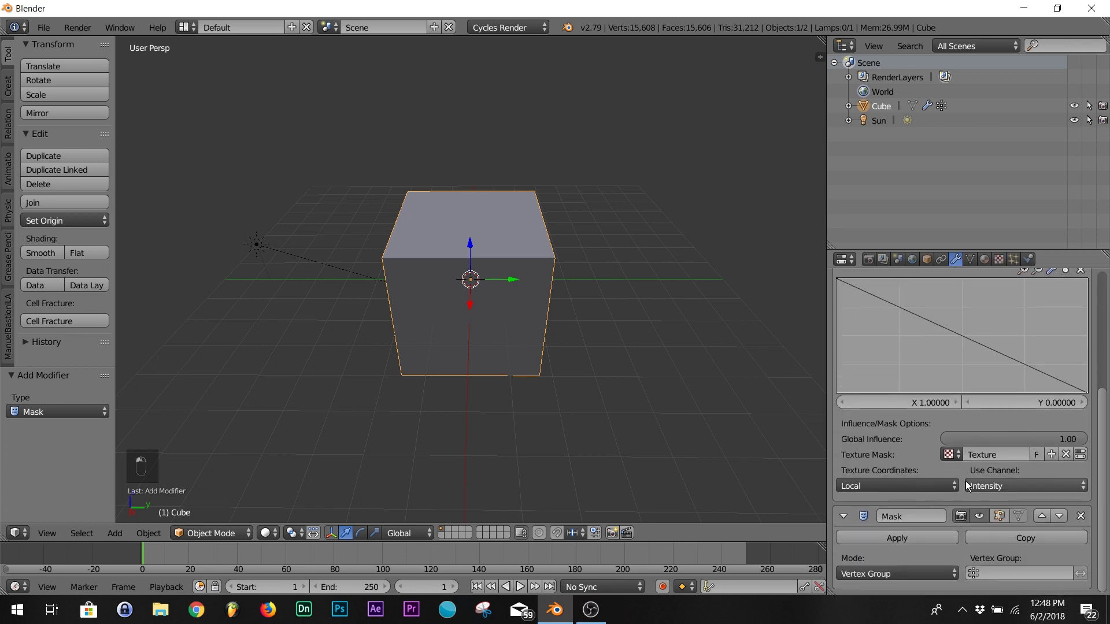
left_click(976, 572)
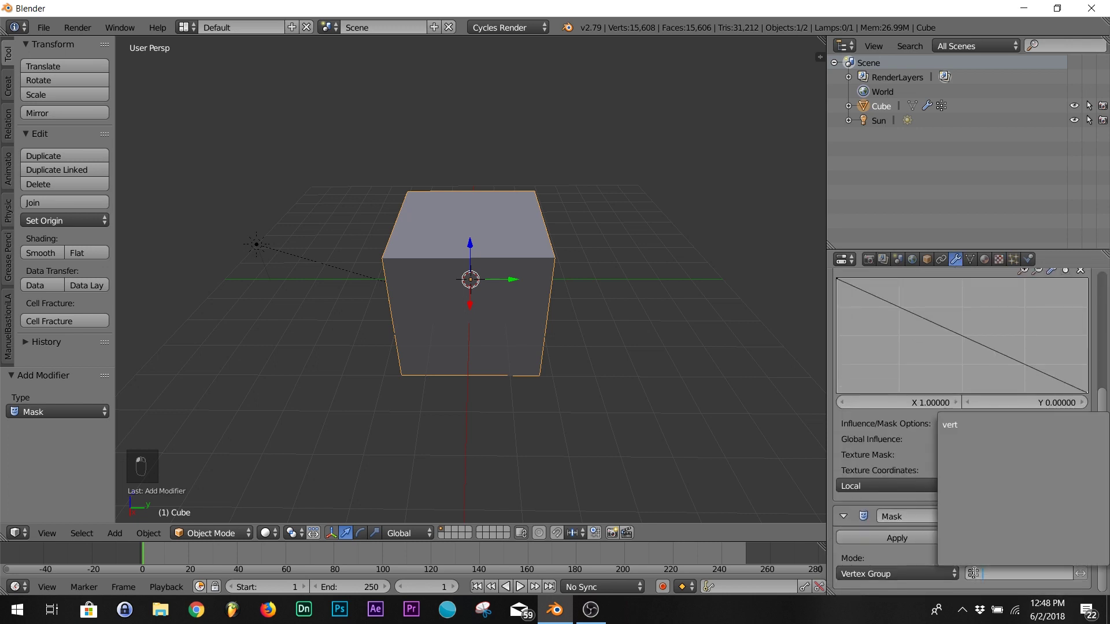
left_click(976, 427)
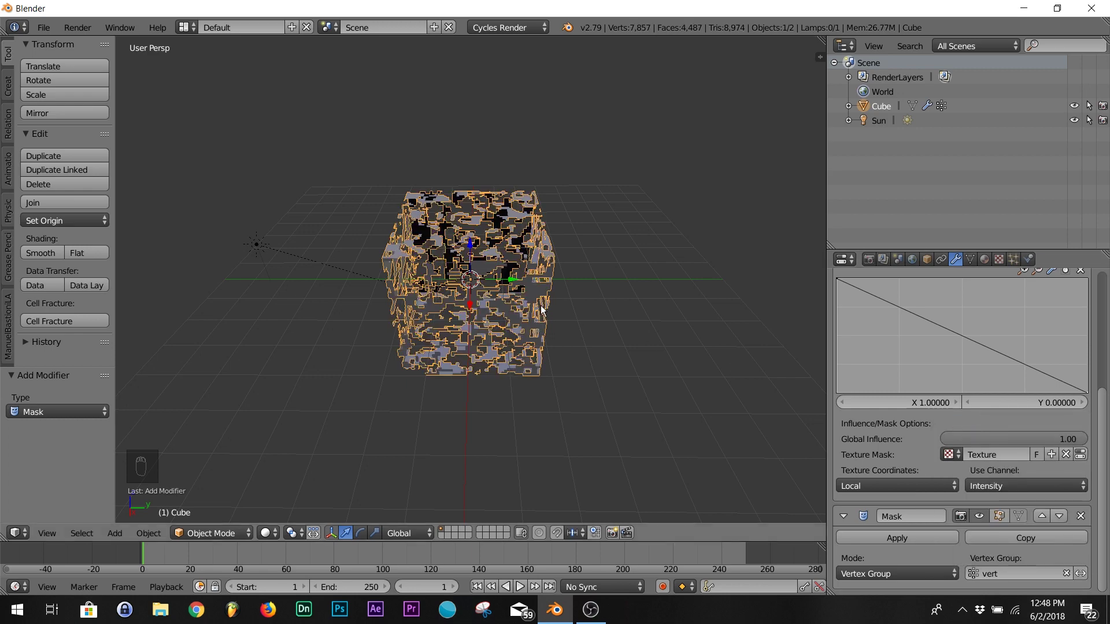
scroll(611, 295, "up", 3)
mouse_move(580, 309)
middle_mouse_down()
mouse_move(475, 338)
mouse_move(307, 296)
mouse_move(455, 259)
middle_mouse_up()
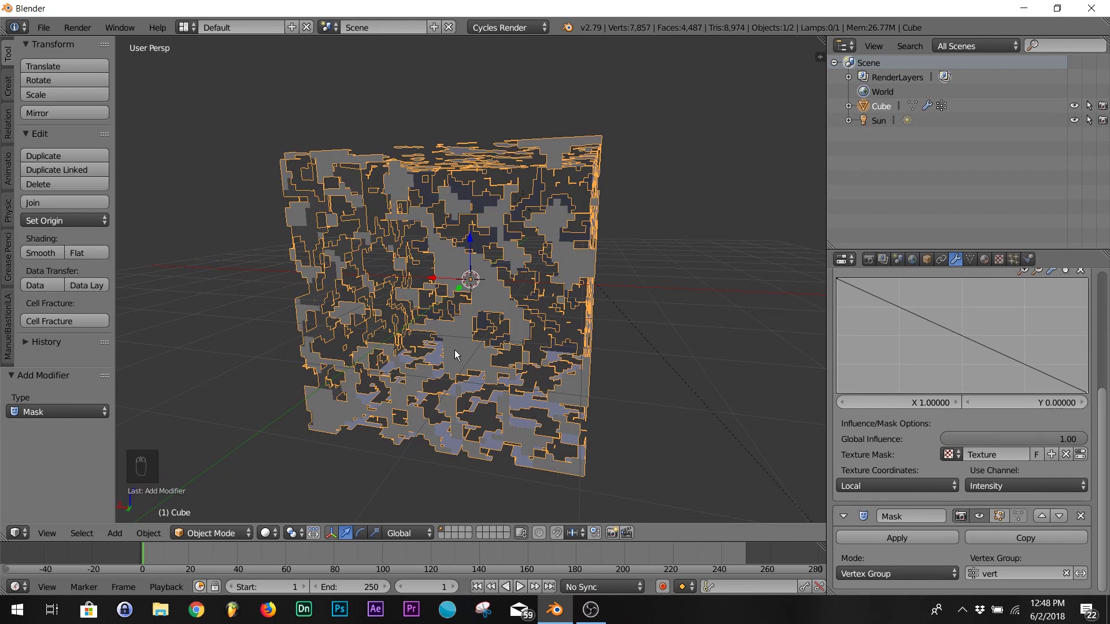
middle_click_drag(455, 350, 562, 373)
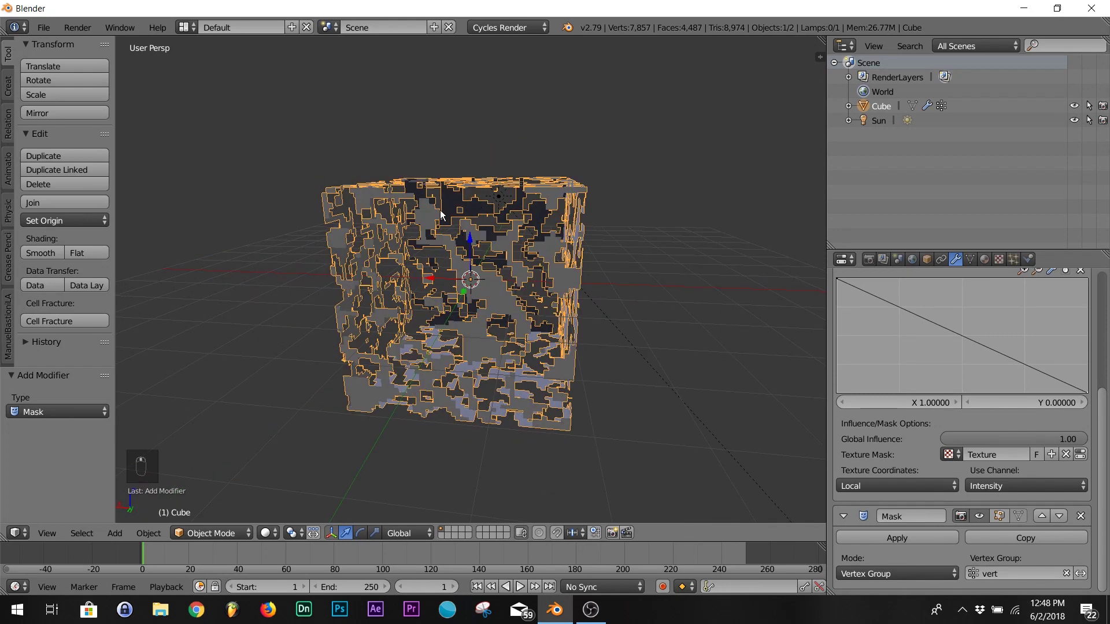
middle_click_drag(424, 311, 632, 321)
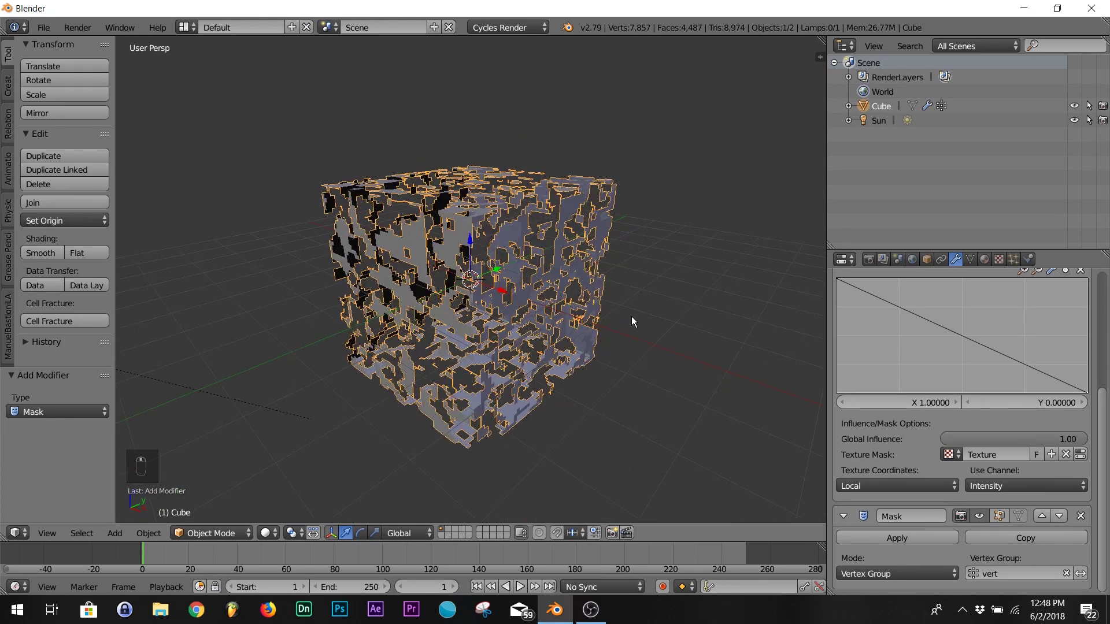
mouse_move(572, 257)
middle_mouse_down()
mouse_move(468, 294)
mouse_move(520, 277)
middle_mouse_up()
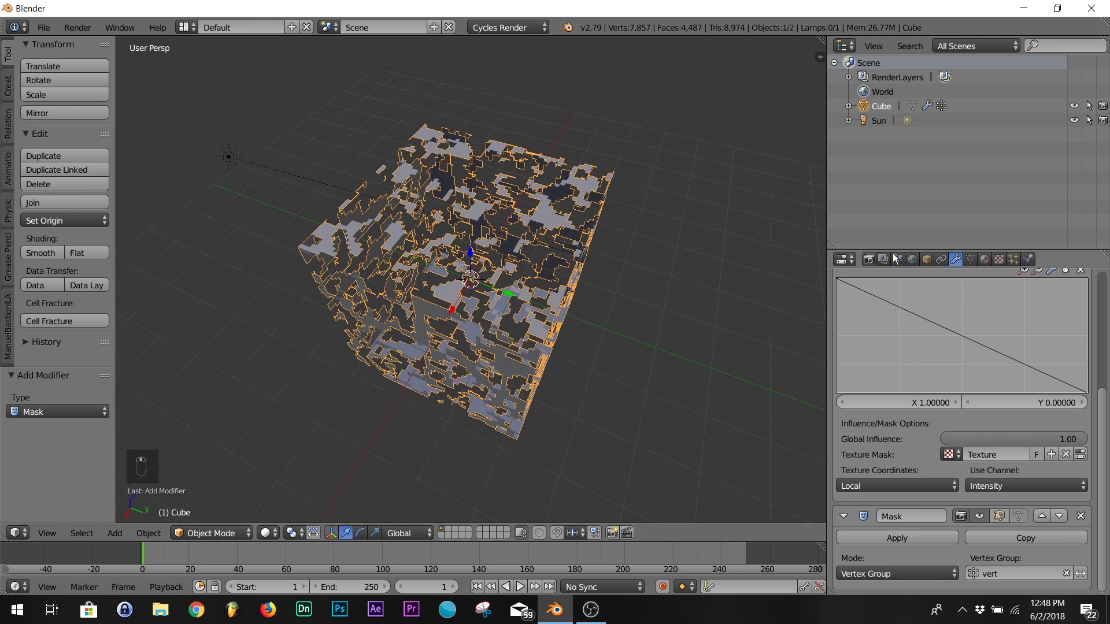
Lower the Distorted Noise texture's Contrast to 0.5 under Colors.
left_click(1000, 259)
scroll(955, 478, "down", 1)
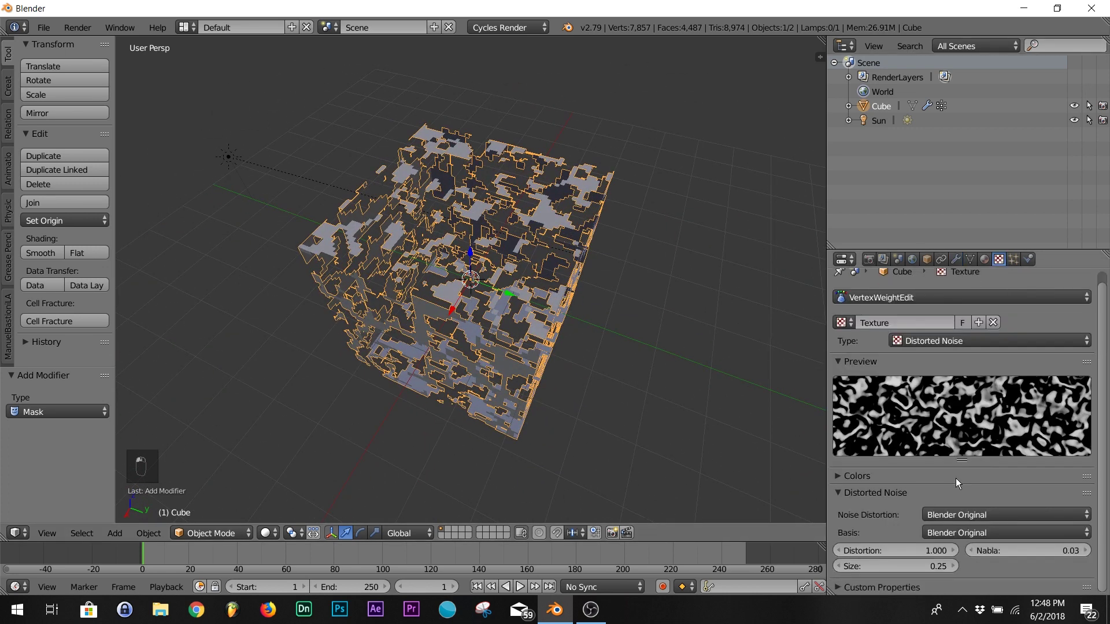
left_click(924, 477)
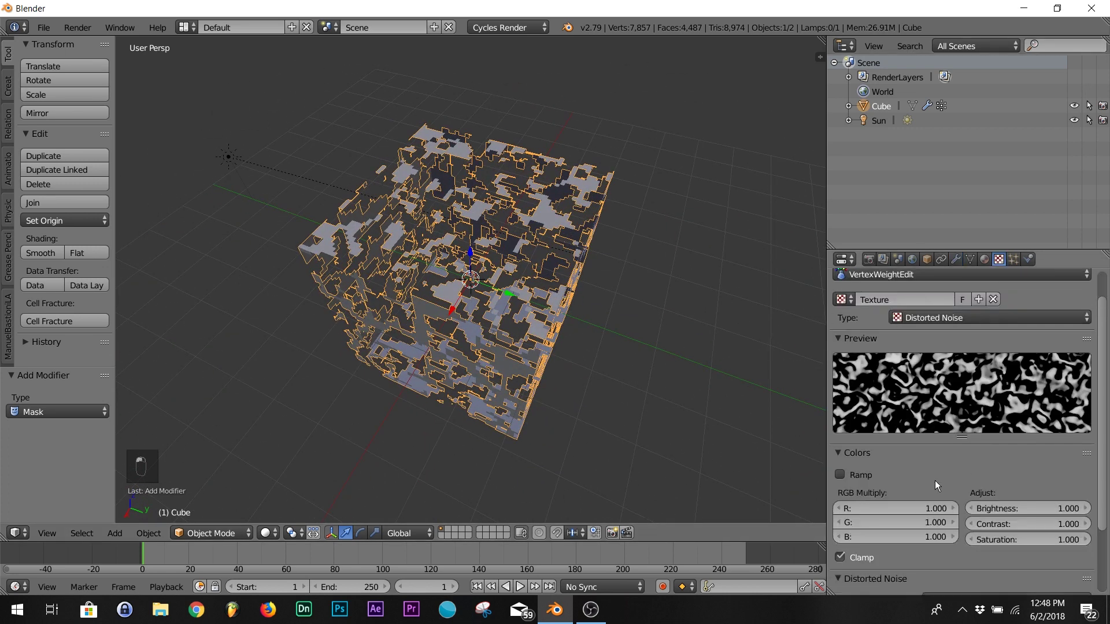
scroll(936, 481, "down", 2)
mouse_move(995, 482)
left_mouse_down()
mouse_move(919, 482)
mouse_move(1085, 477)
mouse_move(919, 478)
mouse_move(1084, 478)
left_mouse_up()
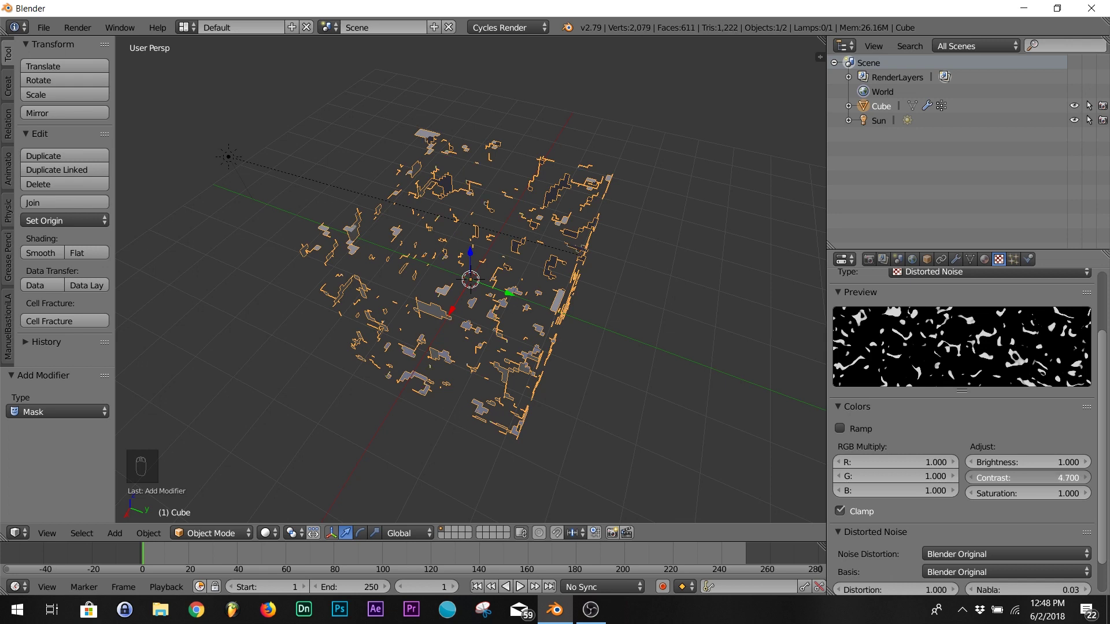
left_click_drag(1074, 478, 919, 472)
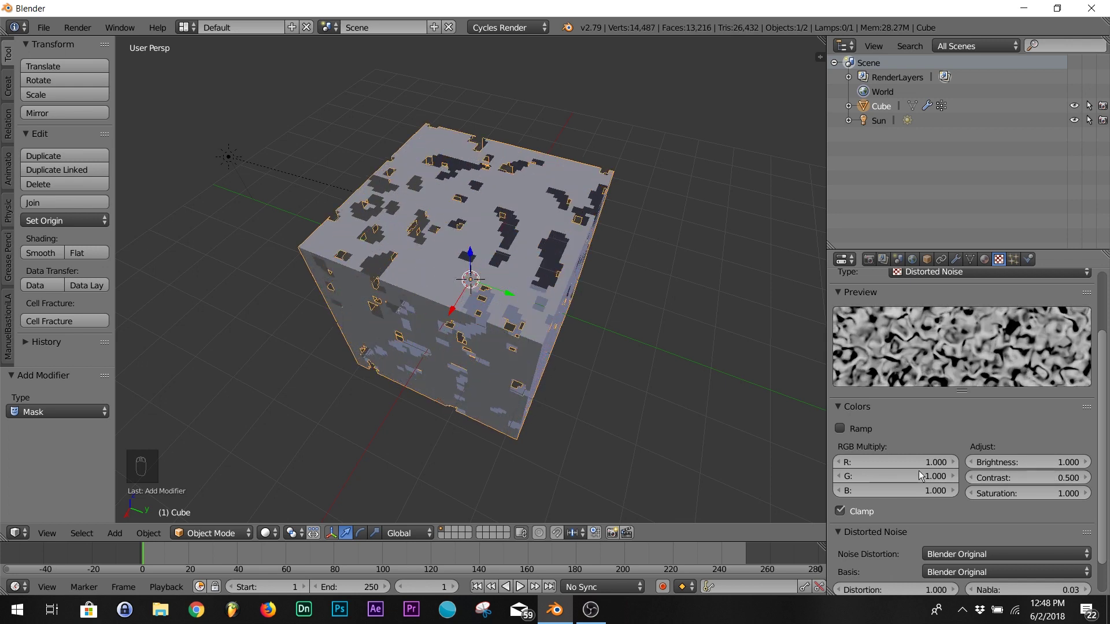
middle_click_drag(544, 260, 584, 287)
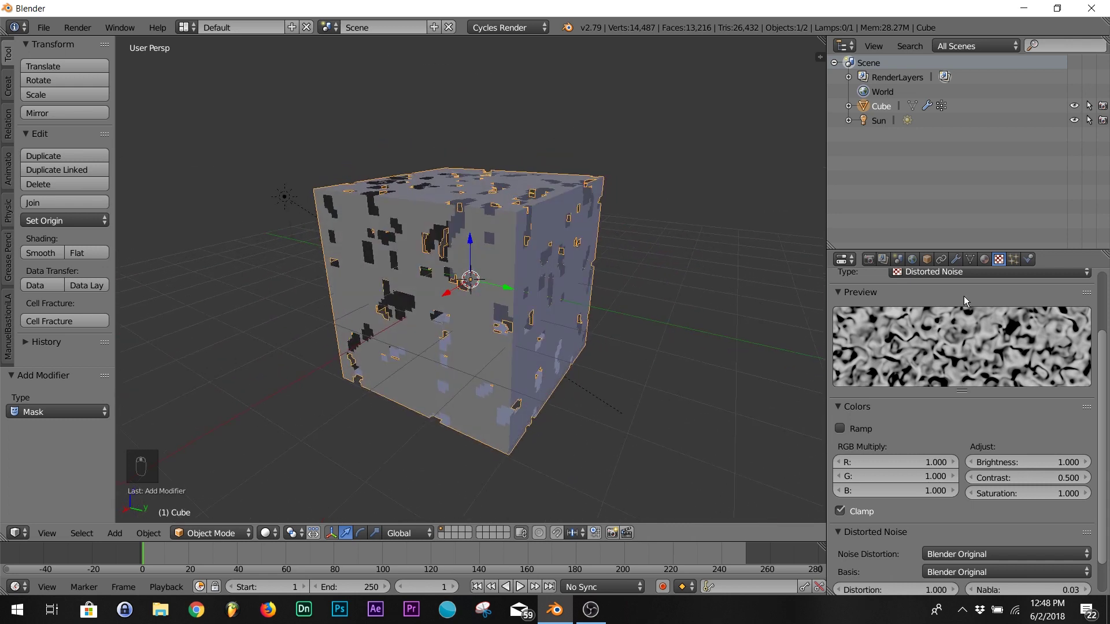
left_click(956, 259)
scroll(899, 351, "up", 4)
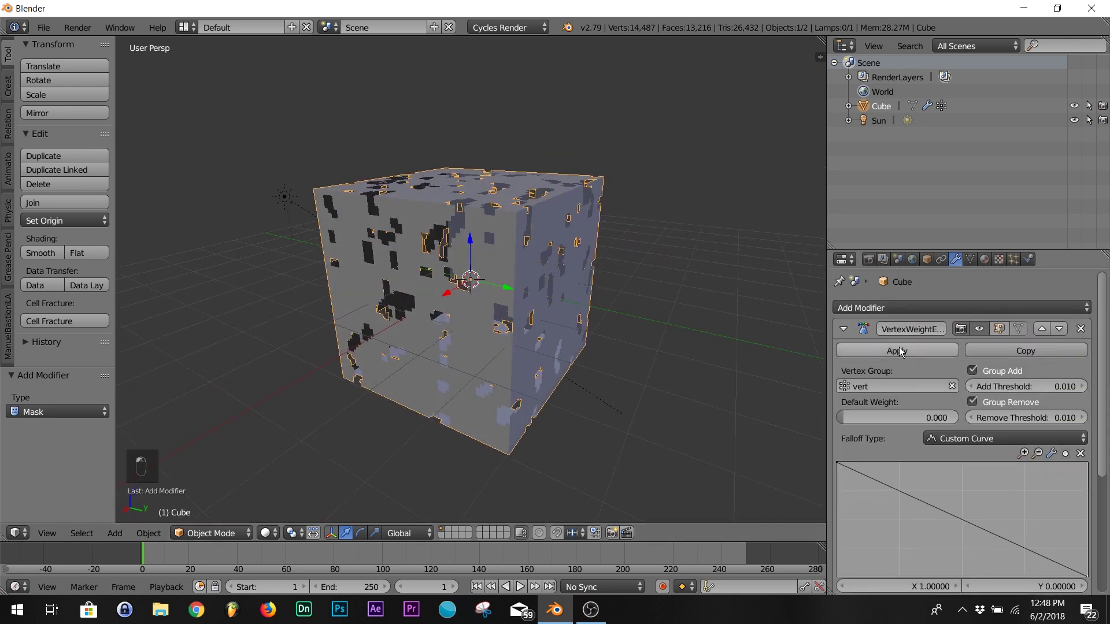
Collapse the VertexWeightEdit and Mask panels, then add a Solidify modifier with increased thickness.
left_click(842, 330)
left_click(844, 355)
left_click(869, 310)
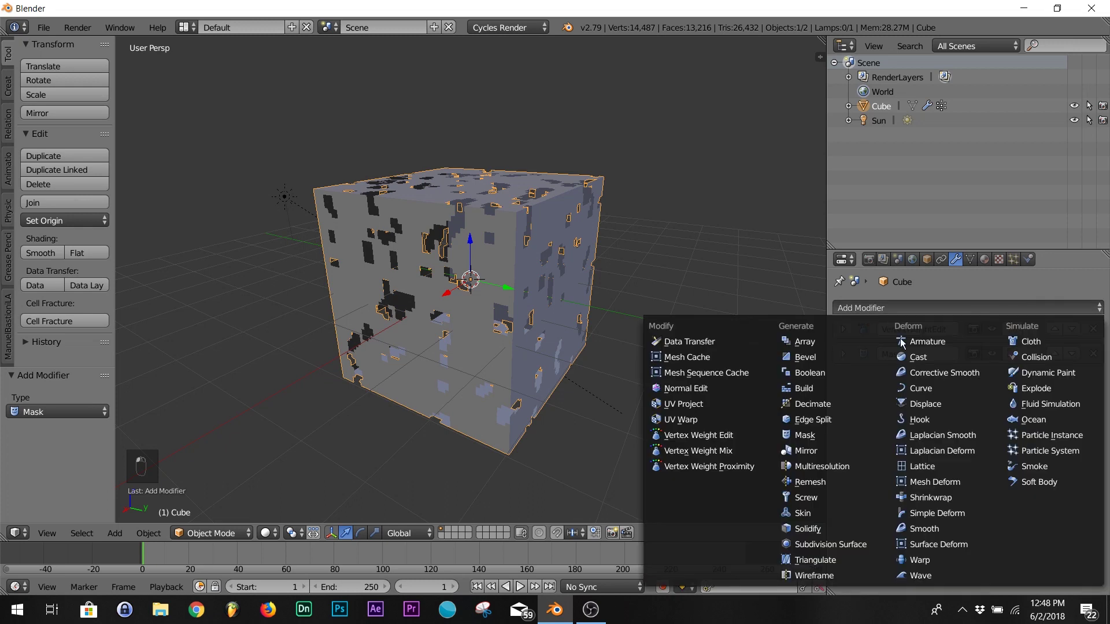
left_click(834, 529)
scroll(555, 260, "up", 1)
scroll(608, 243, "up", 3)
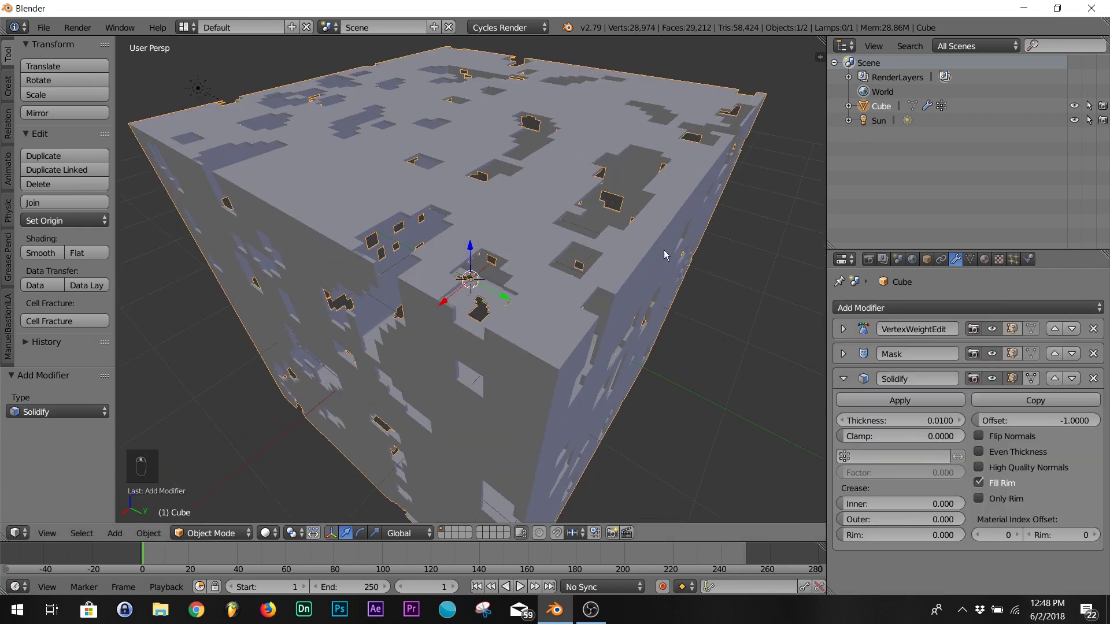
scroll(685, 264, "up", 3)
scroll(703, 276, "up", 2)
scroll(700, 273, "up", 2)
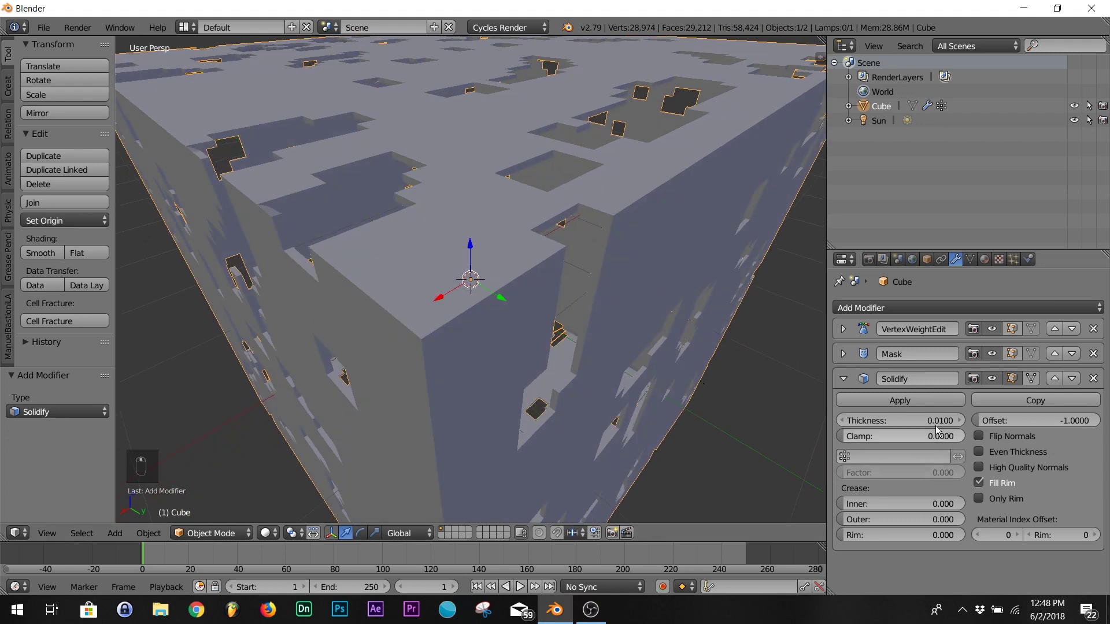
left_click_drag(902, 421, 932, 421)
Add a Subdivision Surface modifier with 2 viewport subdivisions and inspect the smoothed cube.
left_click(930, 308)
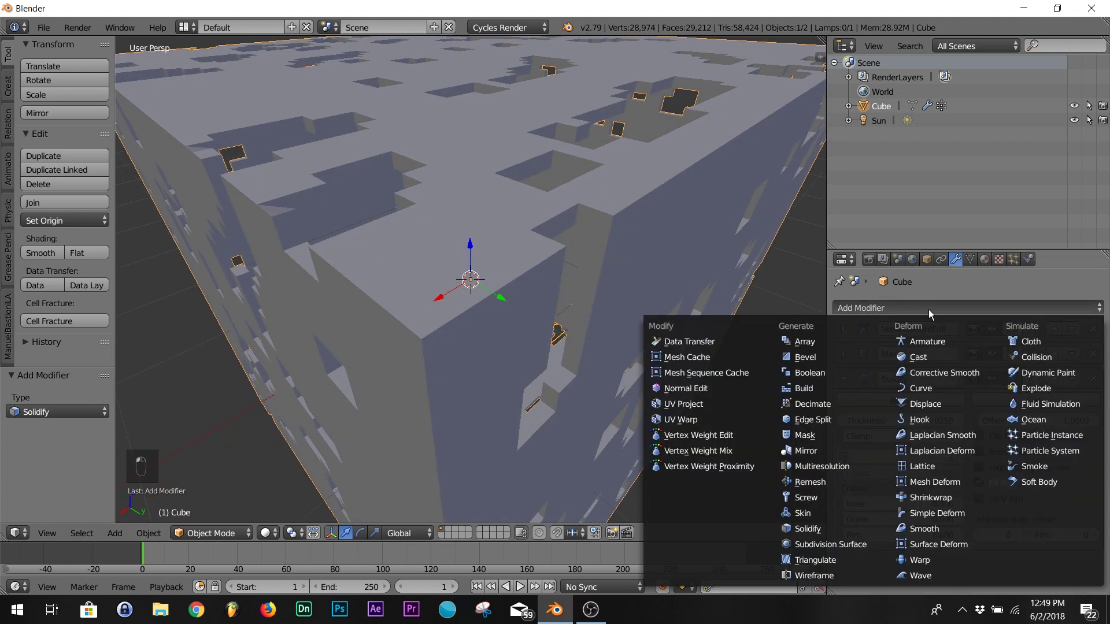
left_click(860, 545)
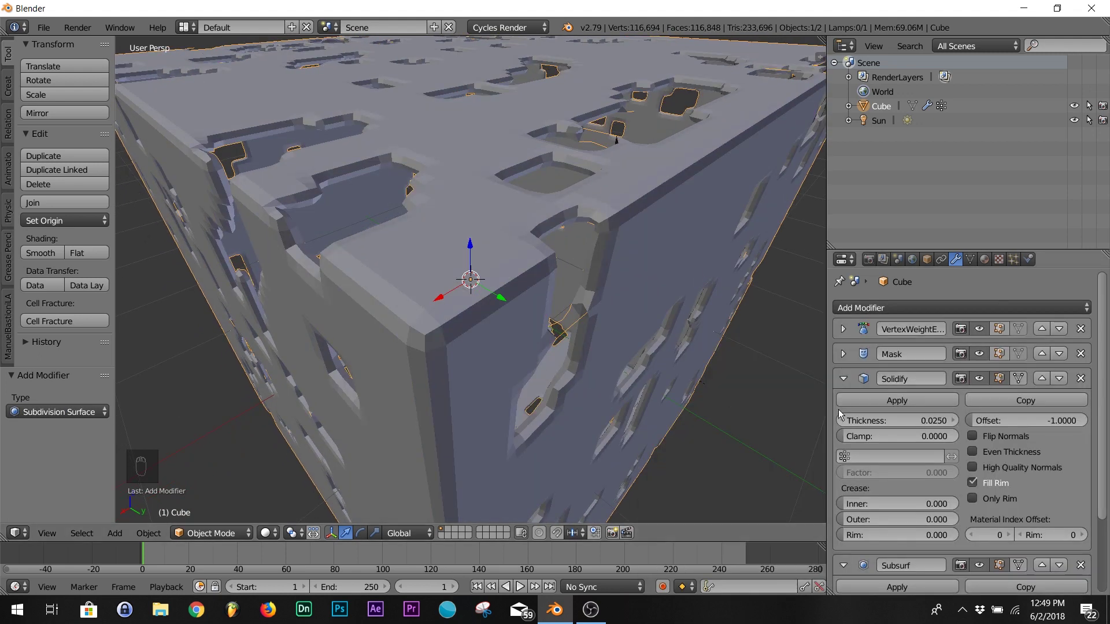
scroll(574, 358, "down", 4)
middle_click_drag(574, 358, 544, 332)
scroll(908, 480, "down", 3)
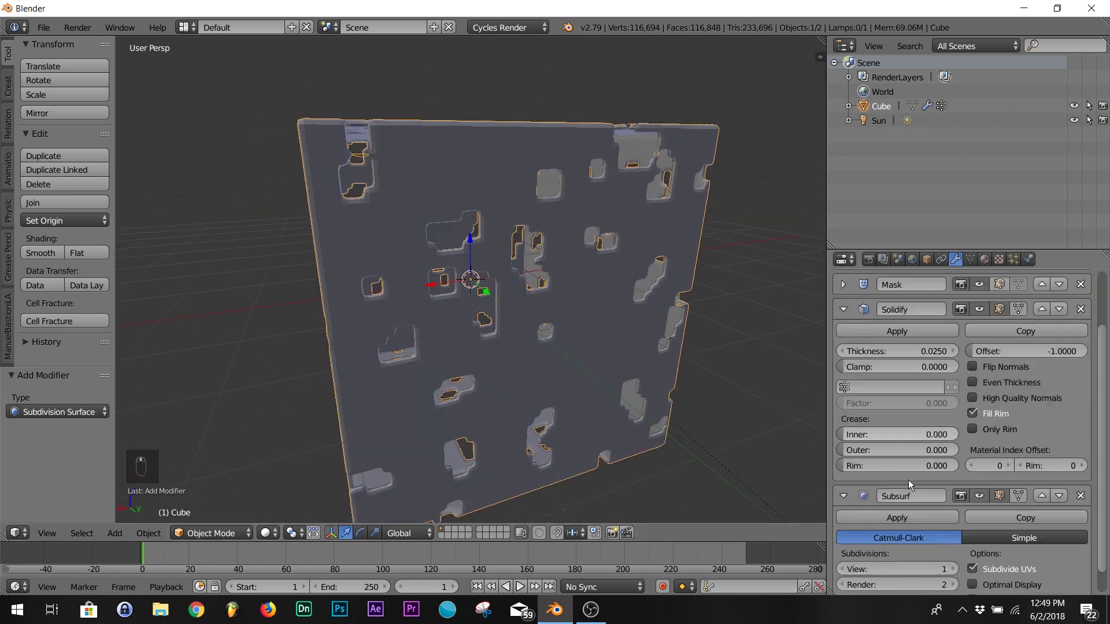
left_click(955, 543)
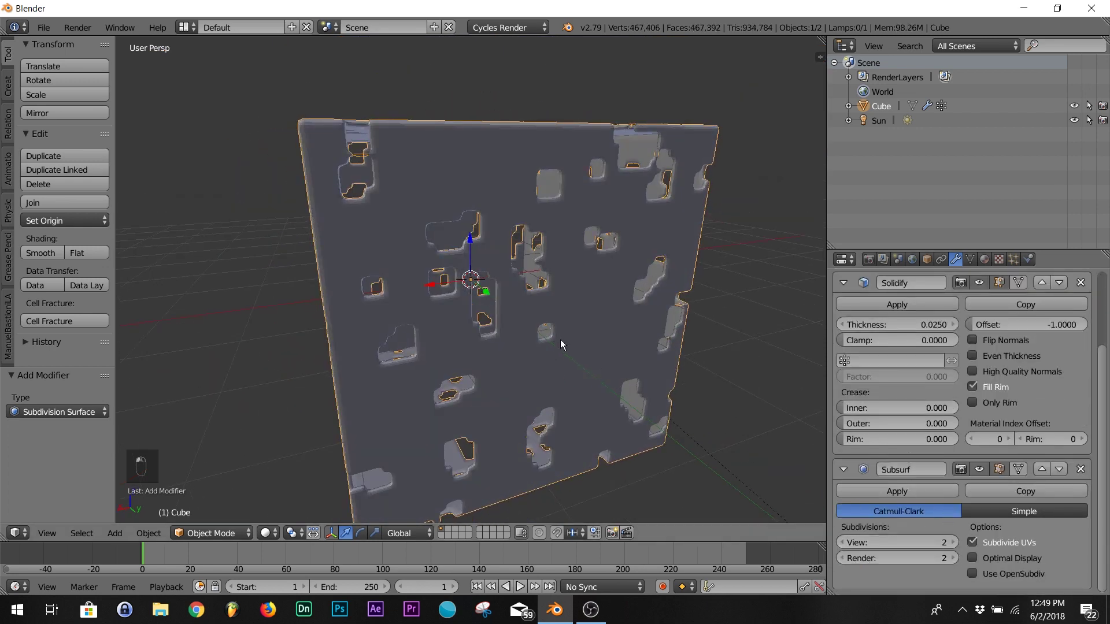
middle_click_drag(561, 339, 606, 333)
mouse_move(617, 284)
middle_mouse_down()
mouse_move(573, 279)
mouse_move(531, 245)
middle_mouse_up()
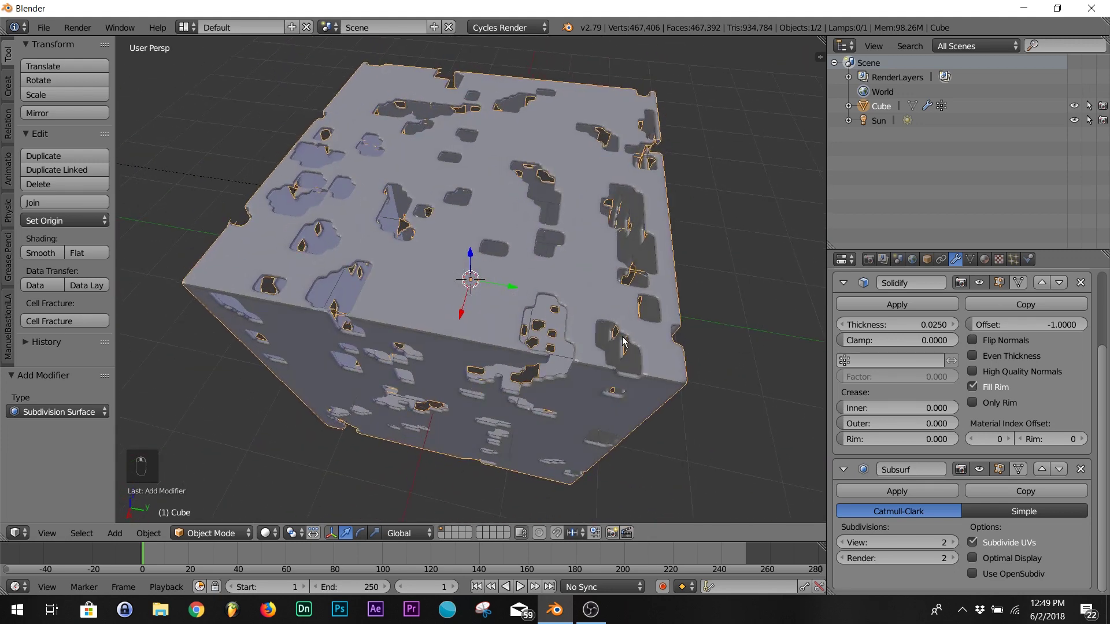
scroll(394, 284, "down", 3)
mouse_move(532, 245)
middle_mouse_down()
mouse_move(393, 283)
mouse_move(451, 286)
middle_mouse_up()
scroll(451, 287, "up", 4)
Try different Contrast values on the noise texture.
left_click(999, 260)
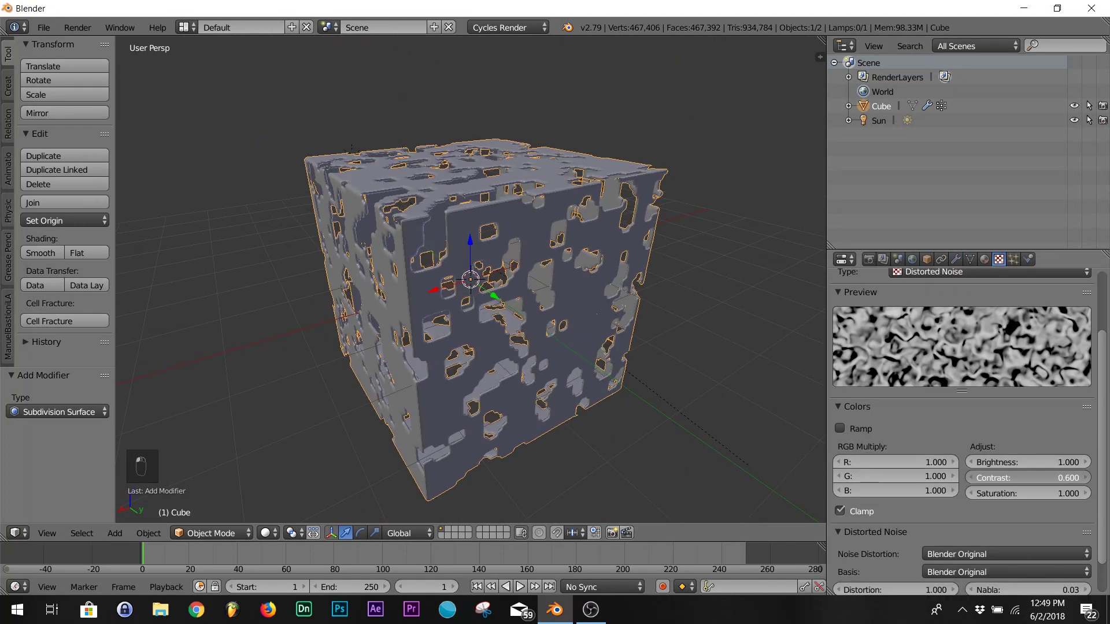
left_click_drag(1028, 479, 1071, 478)
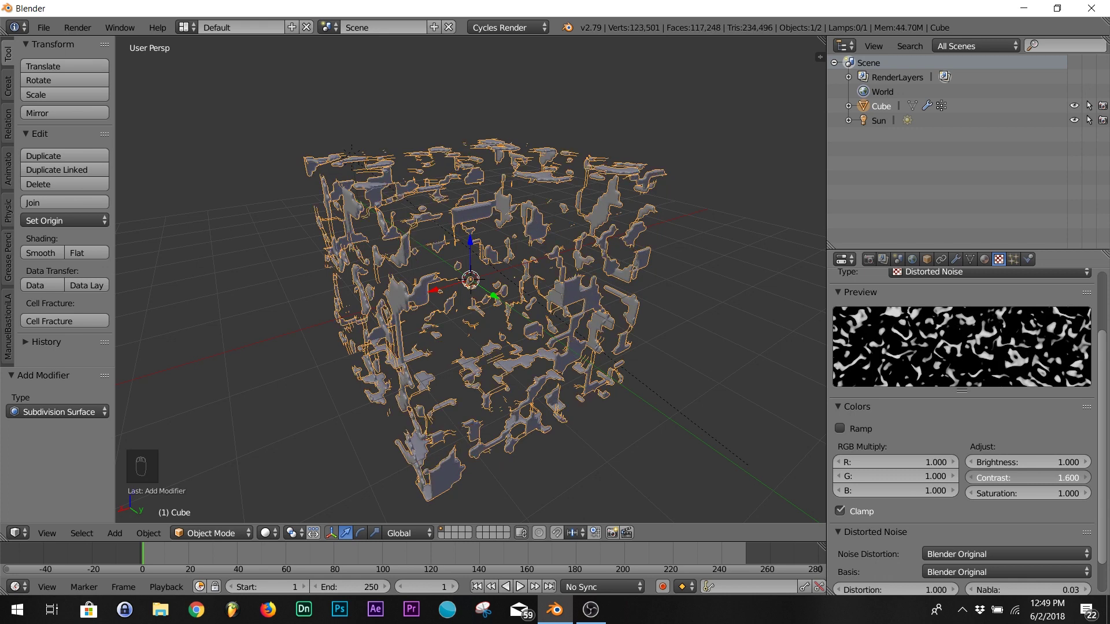
left_click_drag(1027, 478, 989, 478)
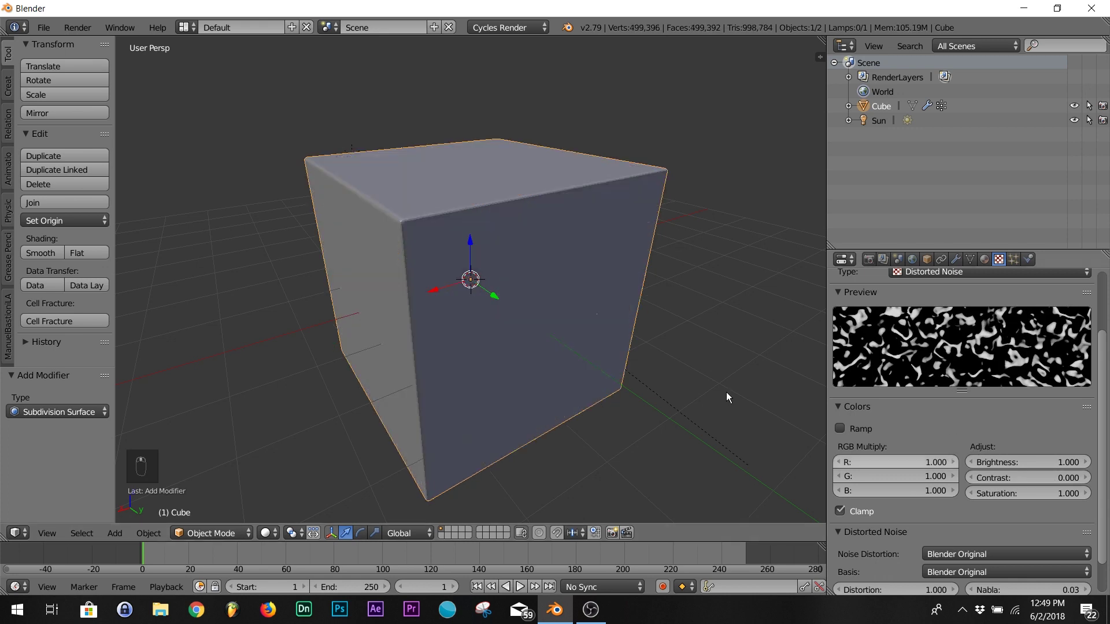
left_click(1038, 478)
type("3.000")
key("Return")
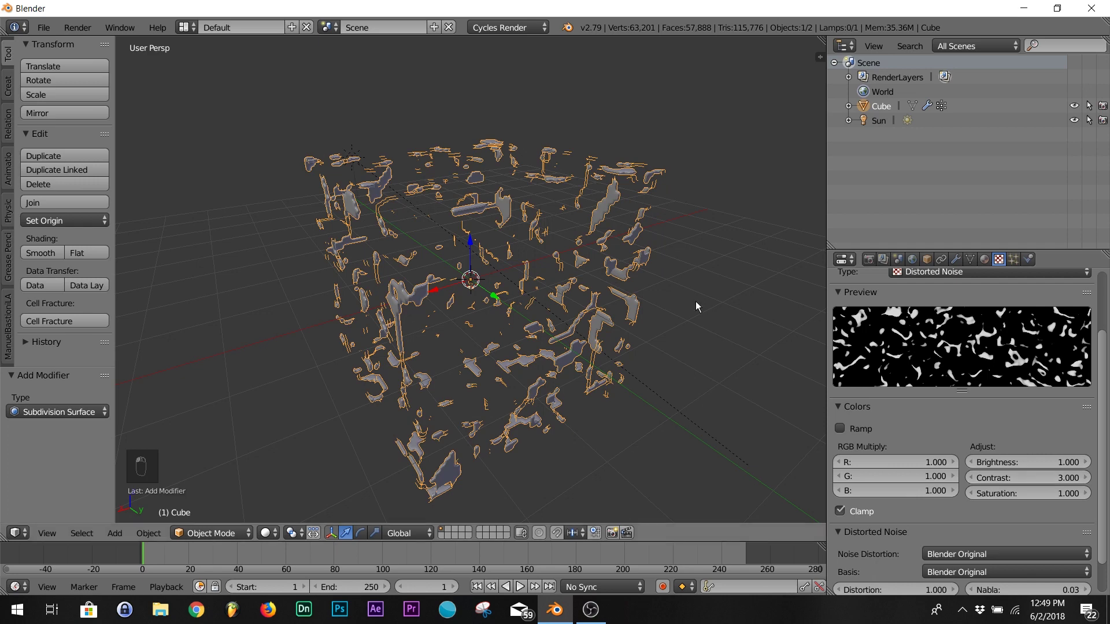
Preview the cube in rendered shading, then return to solid shading.
middle_click_drag(696, 301, 443, 254)
key("shift+z")
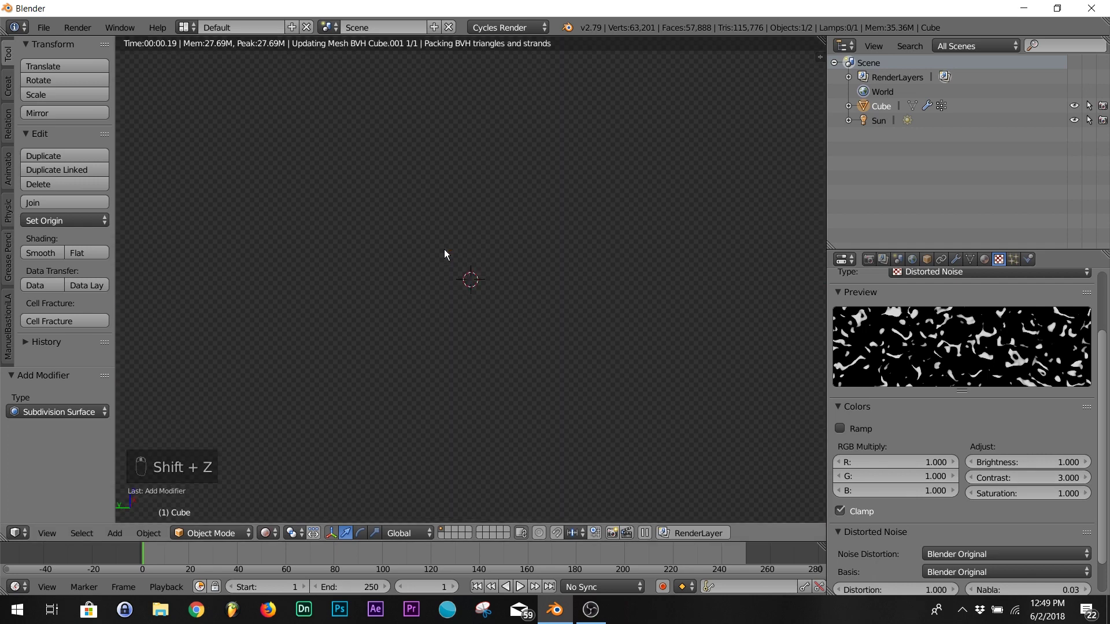
key("shift+z")
middle_click_drag(395, 337, 486, 312)
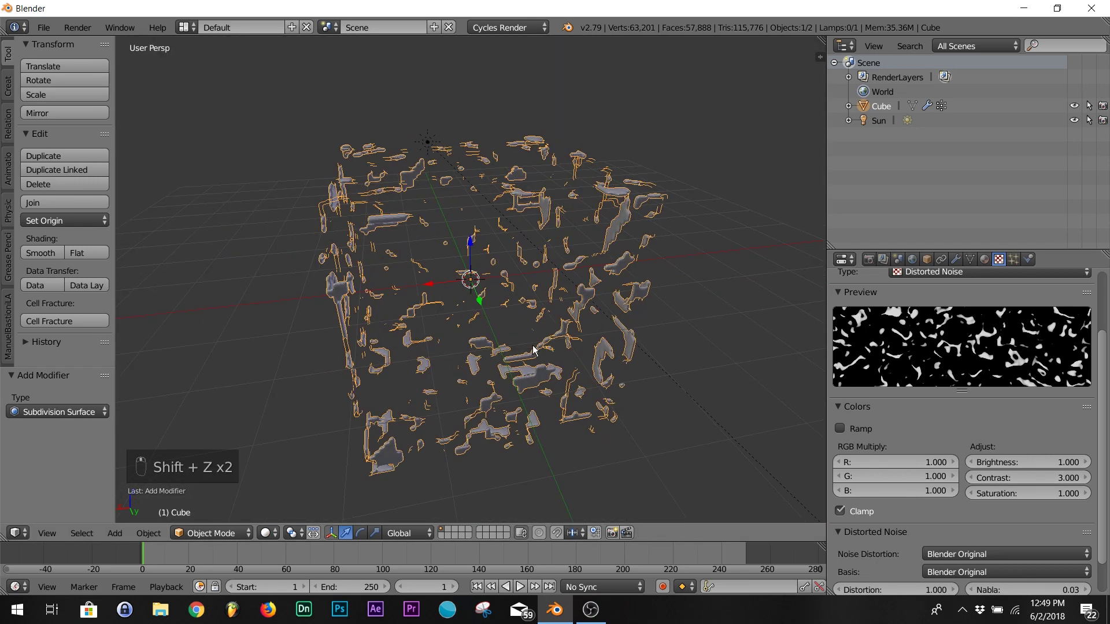
Set the noise texture Contrast to 1.0.
left_click_drag(1028, 479, 919, 479)
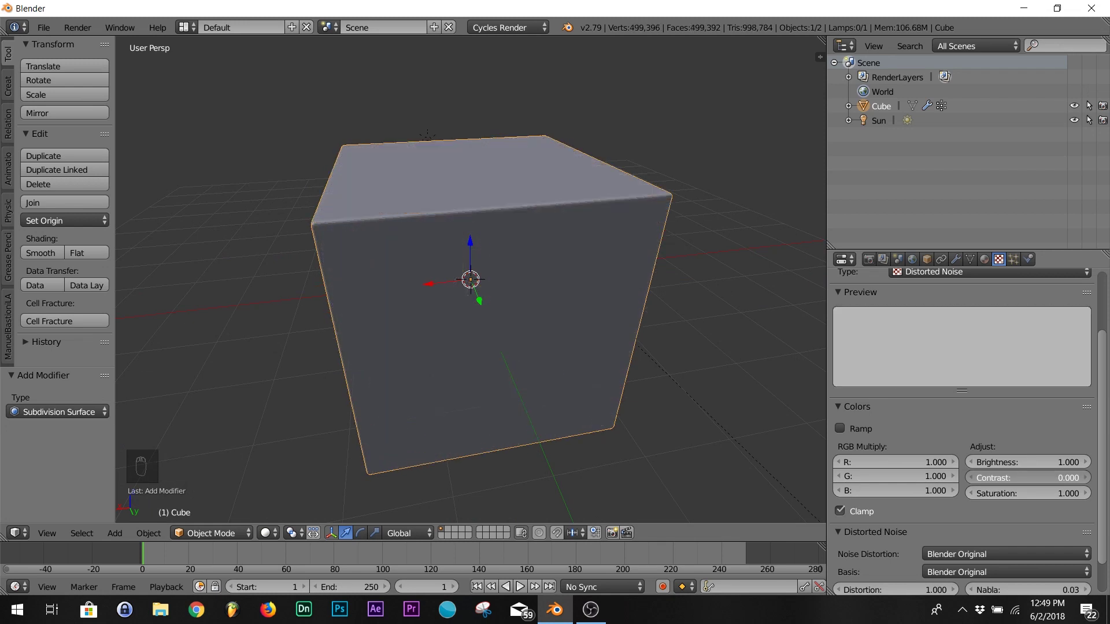
left_click_drag(1027, 478, 1076, 478)
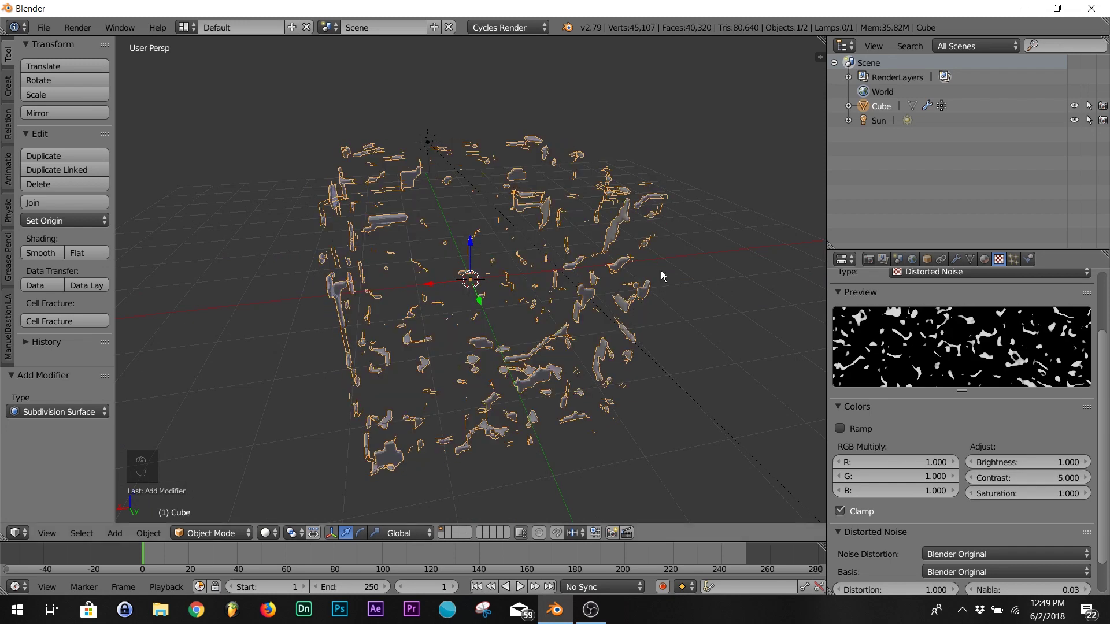
left_click(1049, 479)
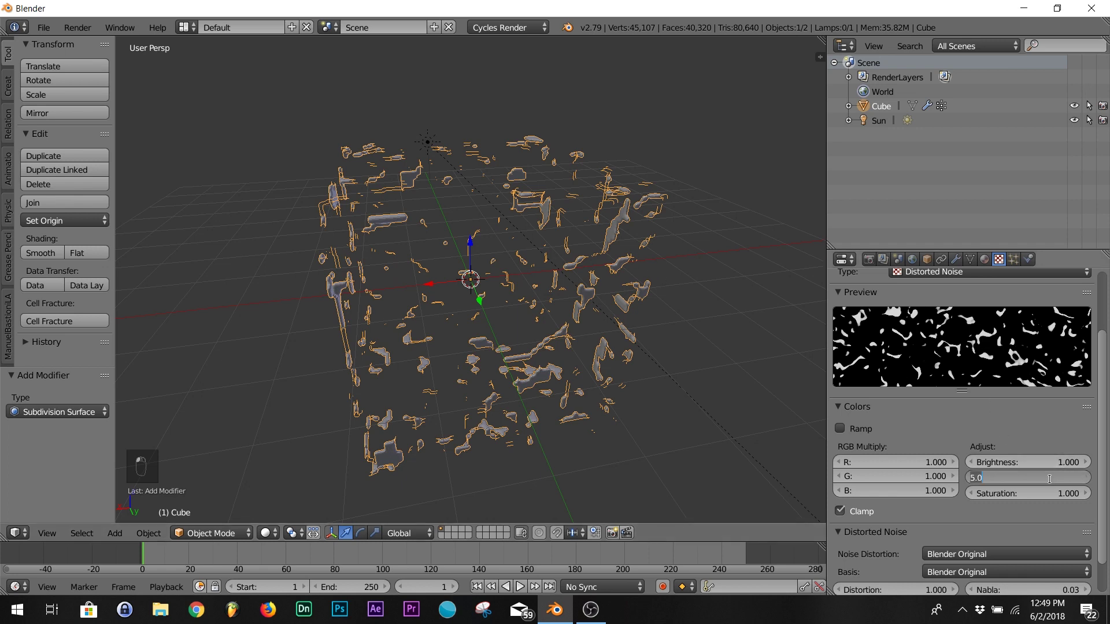
type("1")
key("Return")
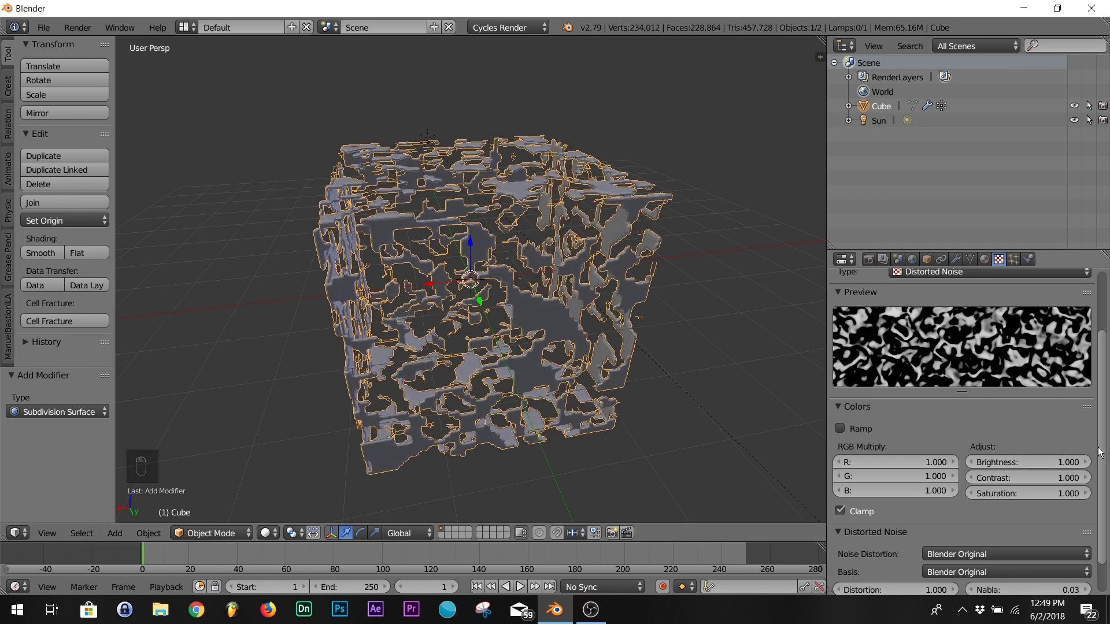